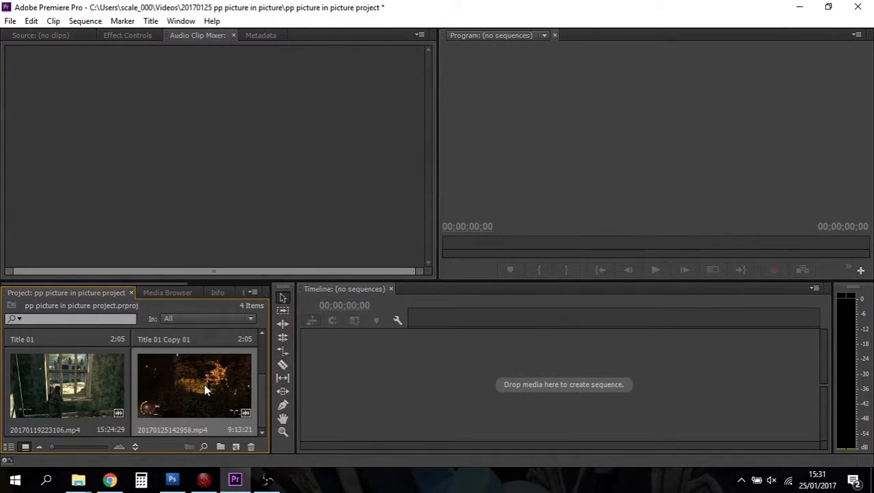
Step: Create a sequence from 20170125142958.mp4 and place 20170119223106.mp4 on V2 directly above it, starting at zero
mouse_move(263, 400)
left_mouse_down()
mouse_move(260, 393)
mouse_move(262, 403)
left_mouse_up()
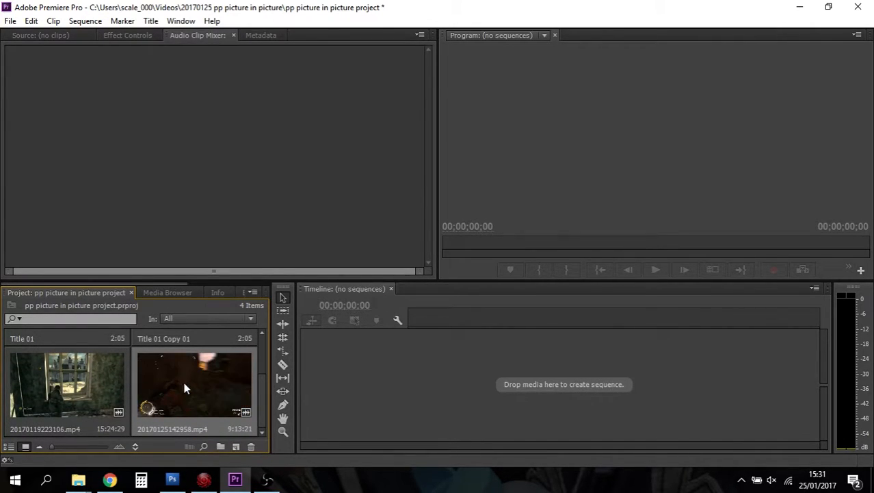
left_click_drag(191, 382, 308, 397)
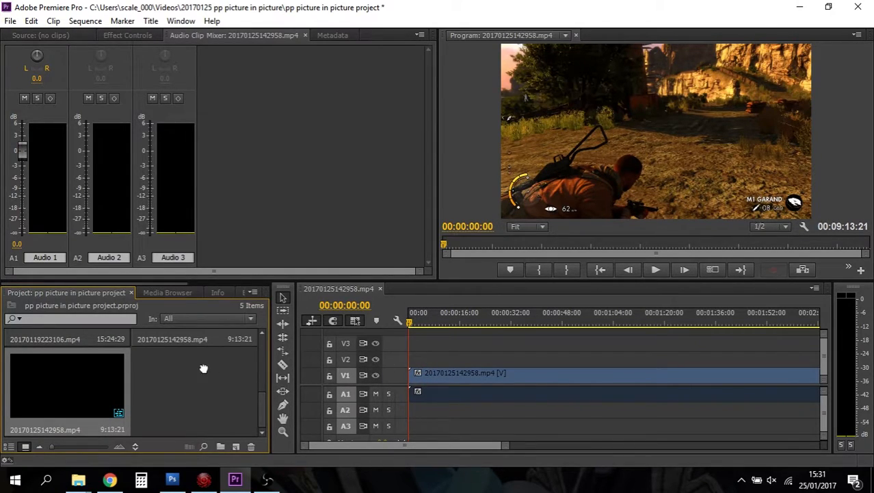
left_click_drag(262, 405, 263, 387)
left_click_drag(46, 373, 411, 360)
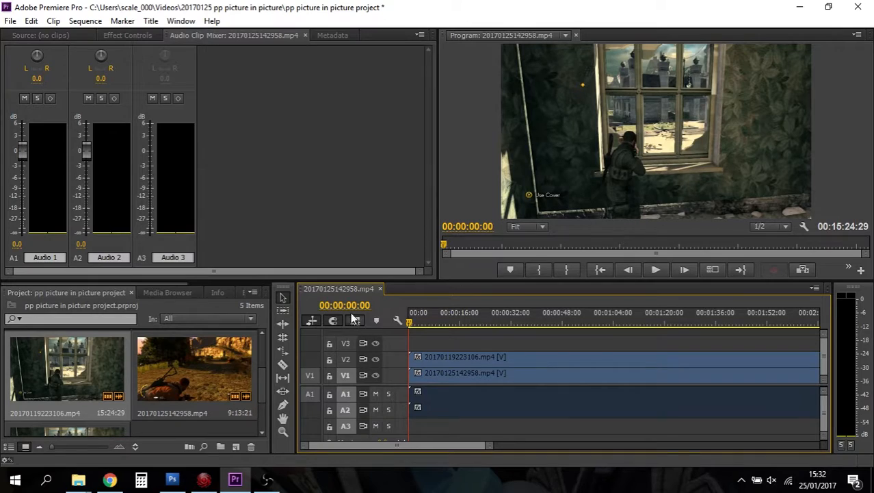
Step: Compare the two stacked clips by hiding and showing track V2 and selecting each clip in turn
left_click(375, 359)
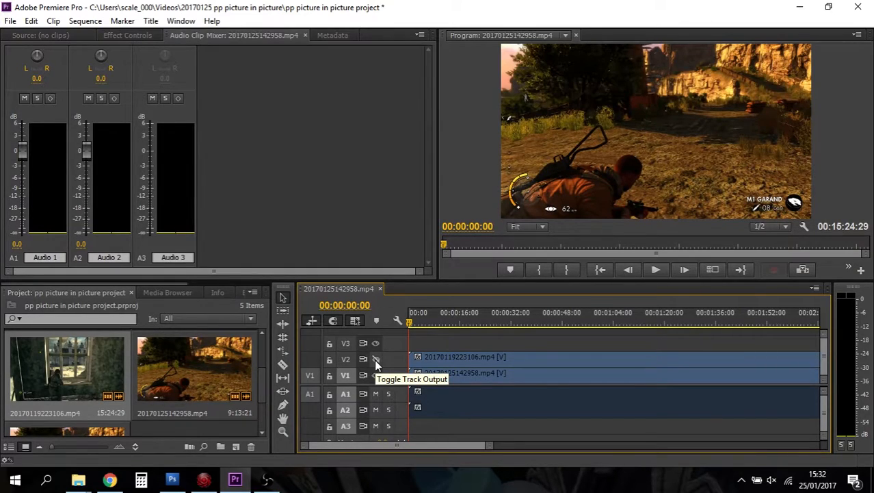
left_click(374, 359)
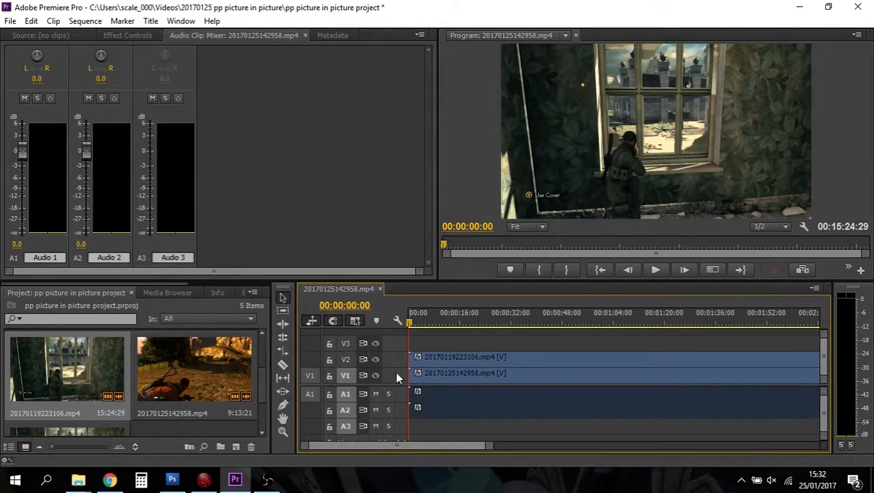
left_click(447, 360)
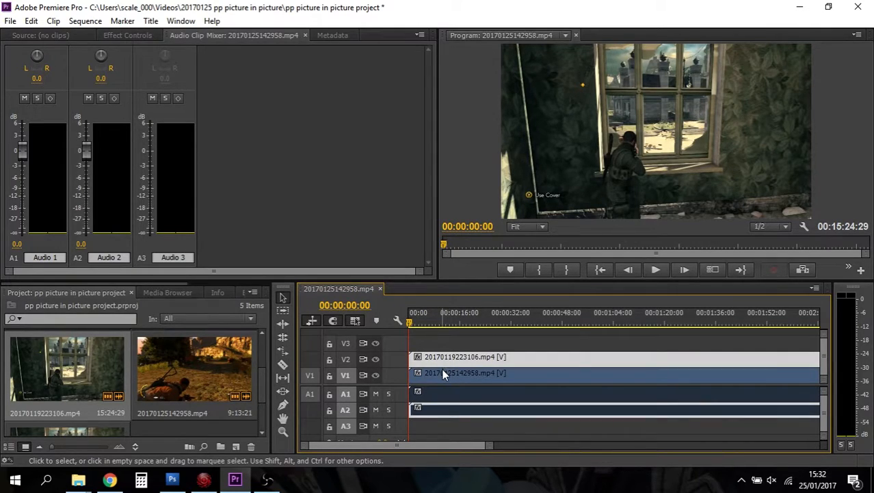
left_click(442, 371)
left_click(443, 356)
left_click(444, 376)
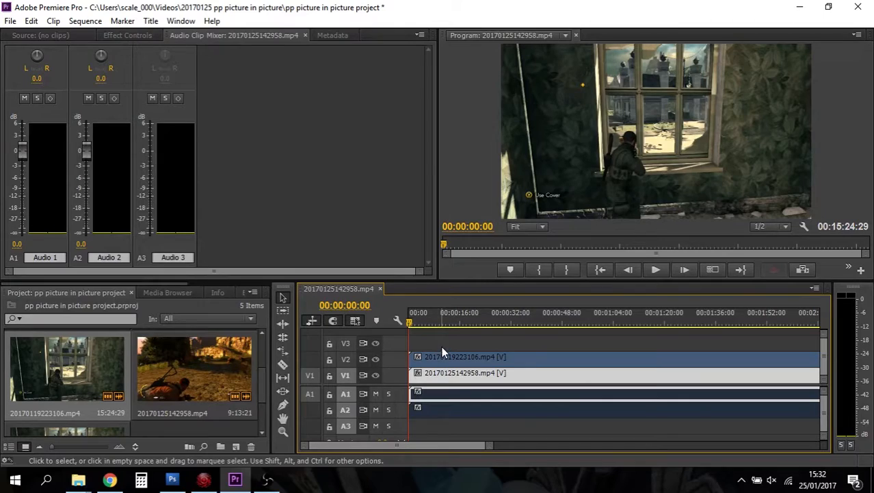
left_click(434, 358)
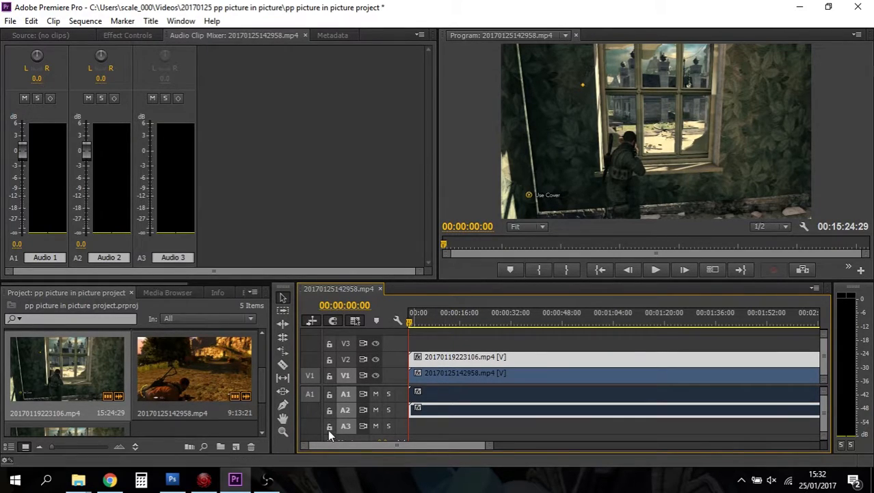
Step: Try splitting the stacked clips every two seconds with the Razor, from 2 to 8 seconds
left_click(283, 431)
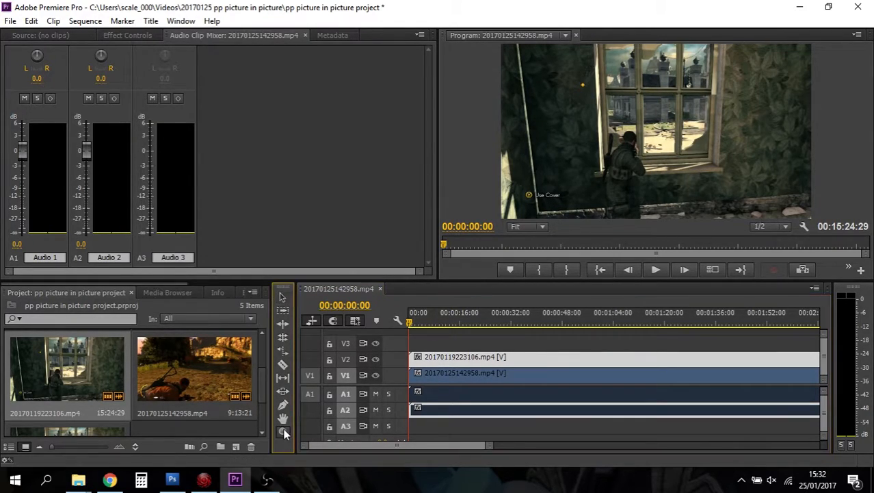
left_click(453, 364)
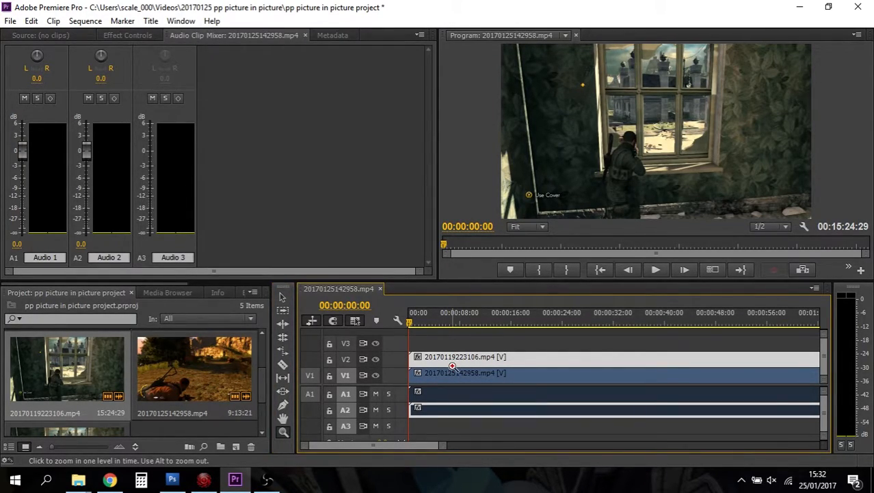
left_click(452, 366)
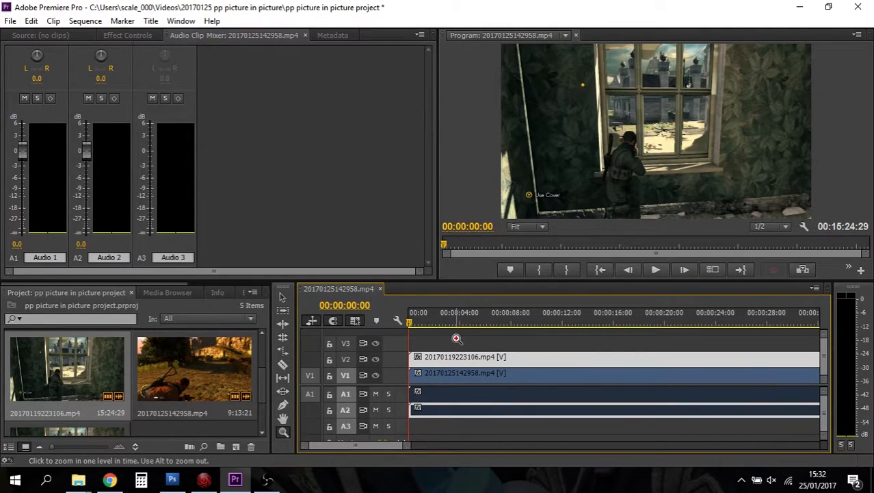
left_click(457, 339)
key("c")
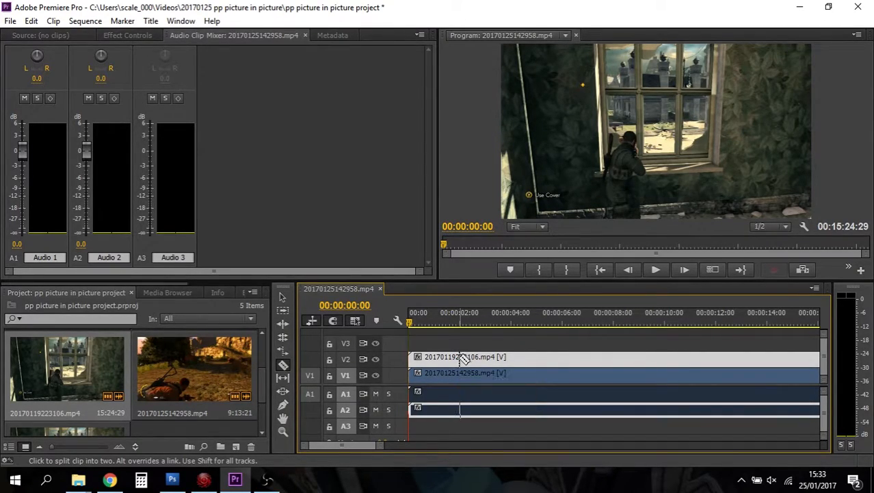
left_click(459, 358)
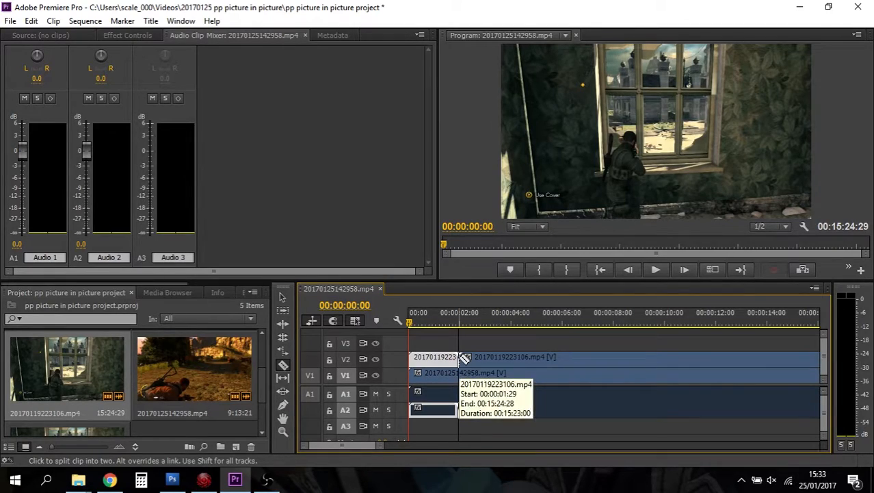
left_click(461, 375)
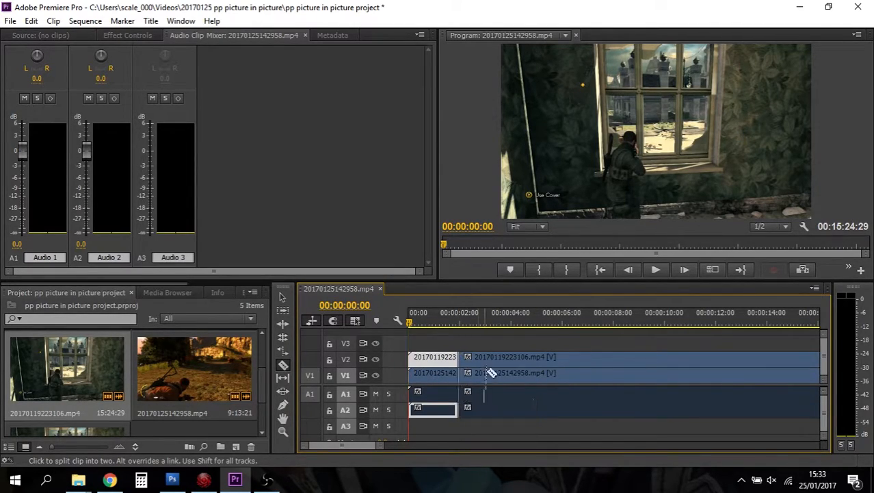
left_click(512, 358)
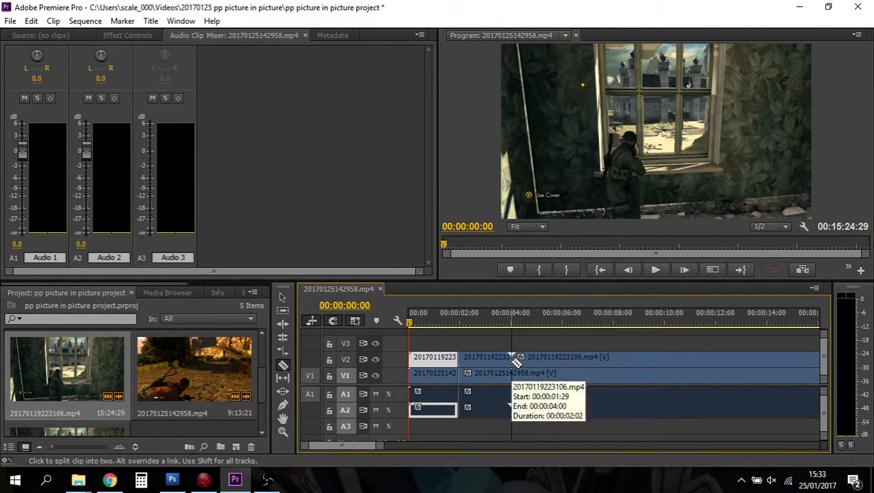
left_click(512, 373)
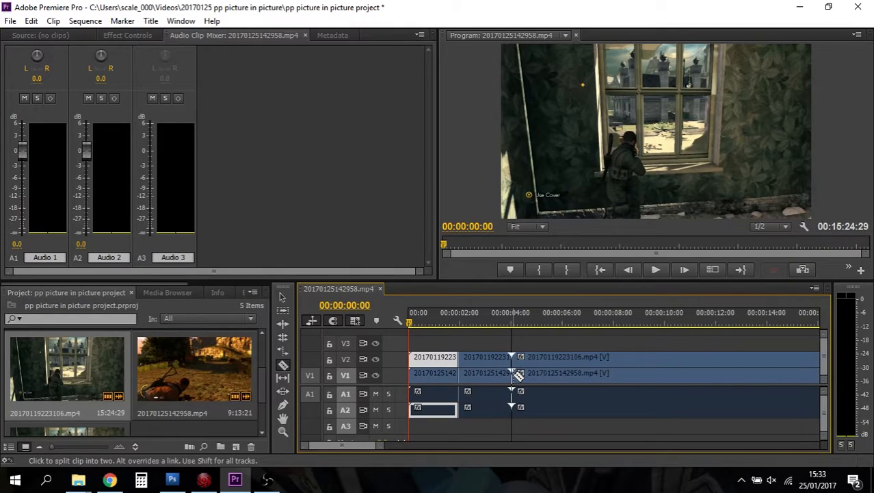
left_click(563, 358)
left_click(563, 374)
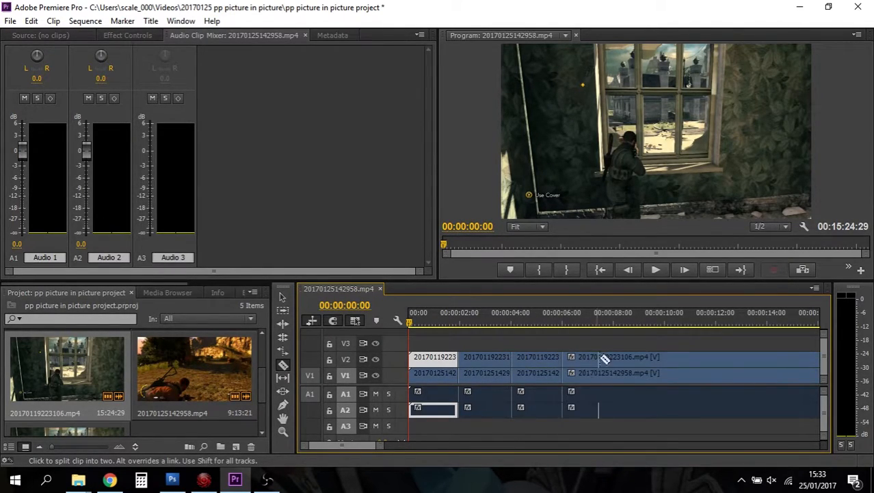
left_click(614, 357)
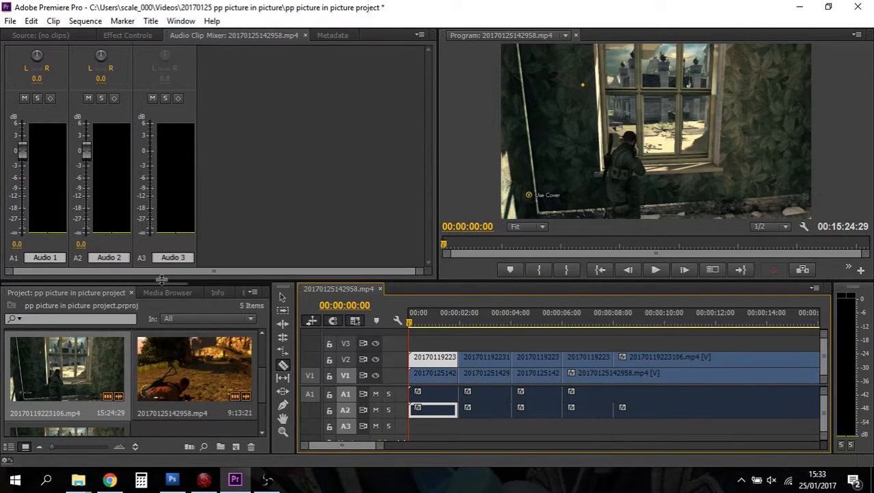
Step: Undo all the razor cuts by reverting the project history to the last Enable Track Output entry
left_click_drag(162, 283, 245, 287)
left_click(225, 292)
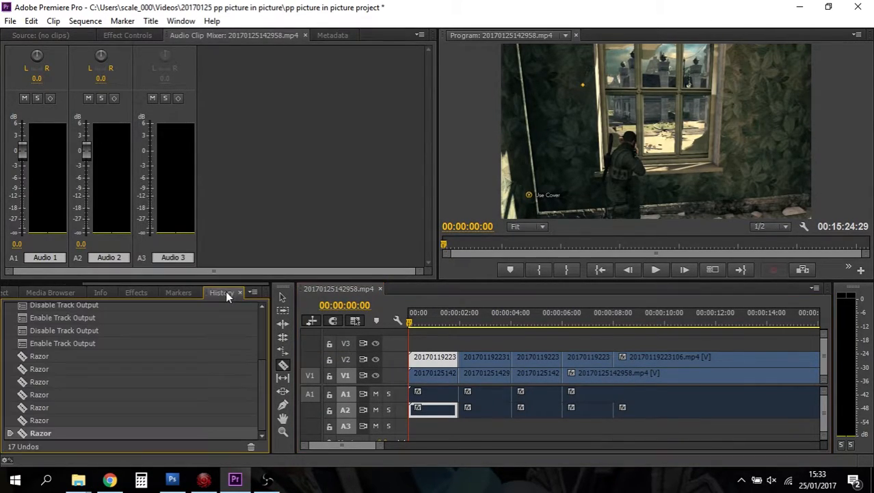
left_click(68, 342)
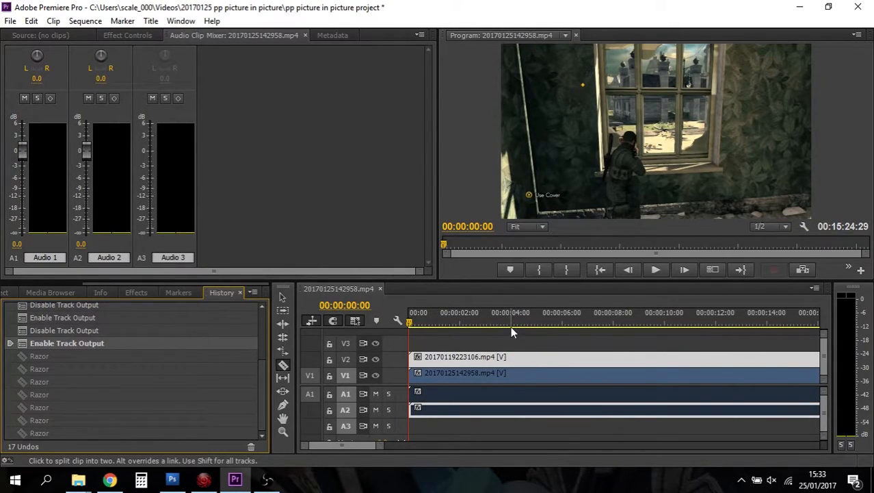
Step: Split the clips on V2 and V1 with the Razor at 4, 8 and 12 seconds
left_click(517, 358)
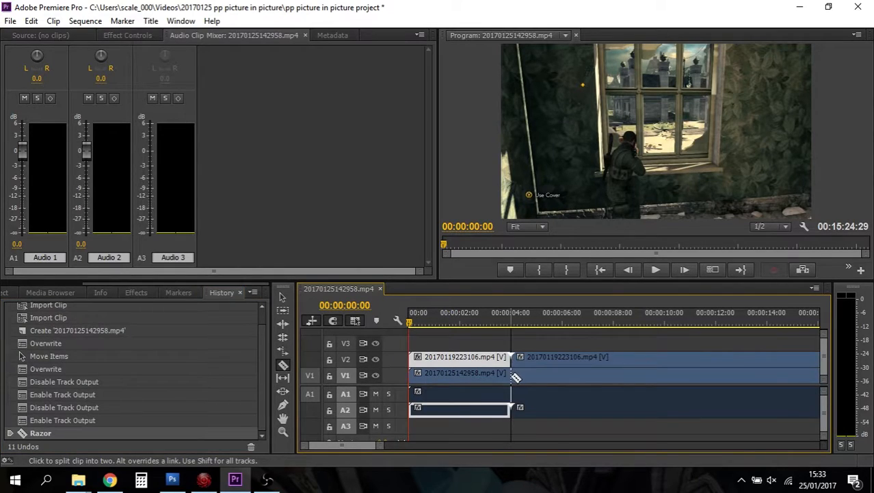
left_click(514, 373)
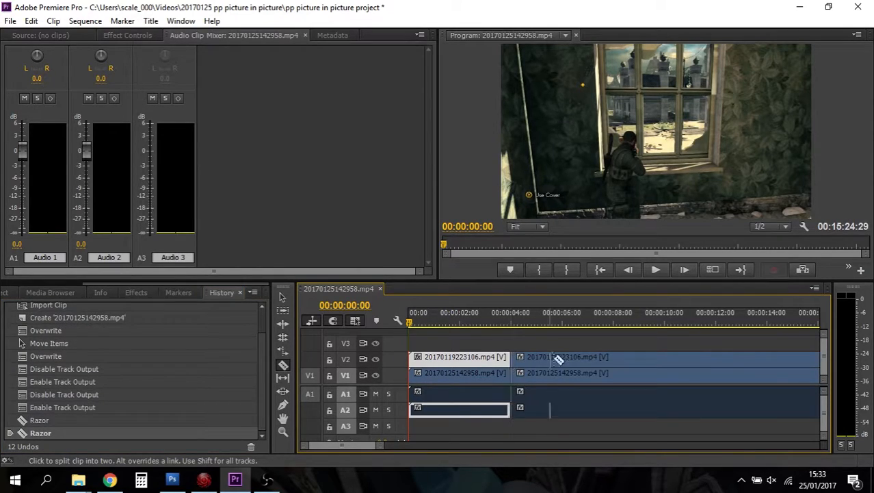
left_click(614, 355)
left_click(619, 376)
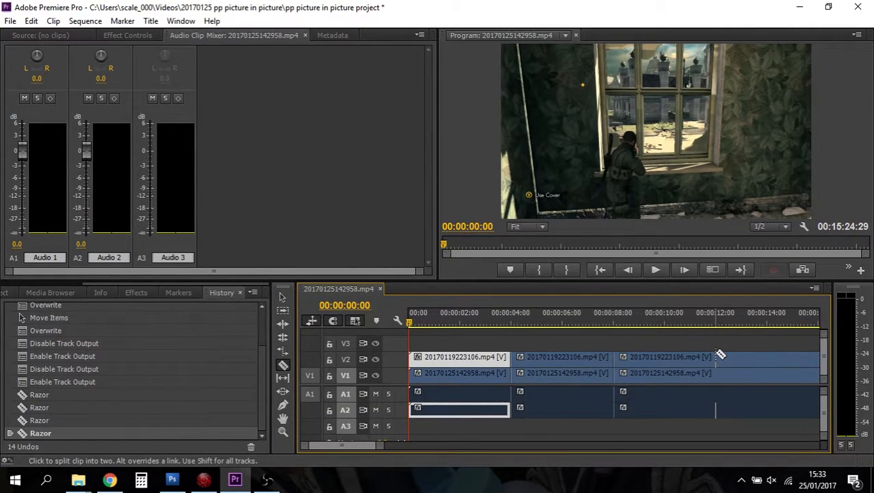
left_click(717, 357)
left_click(717, 374)
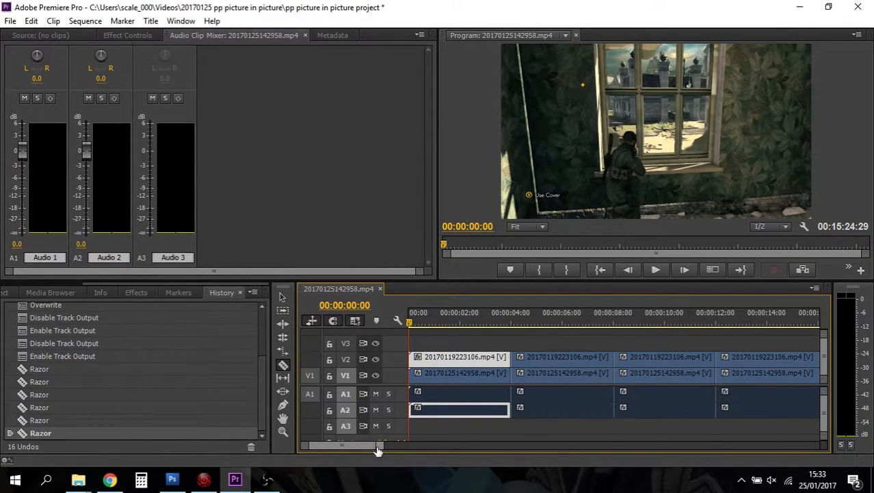
Step: Split the clips on V2 and V1 with the Razor at 16 and 20 seconds
scroll(366, 446, "down", 5)
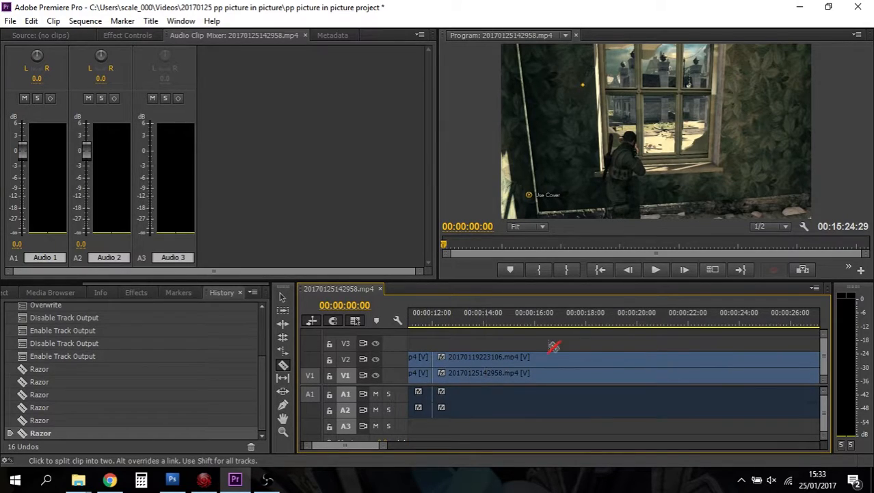
left_click(535, 357)
left_click(535, 373)
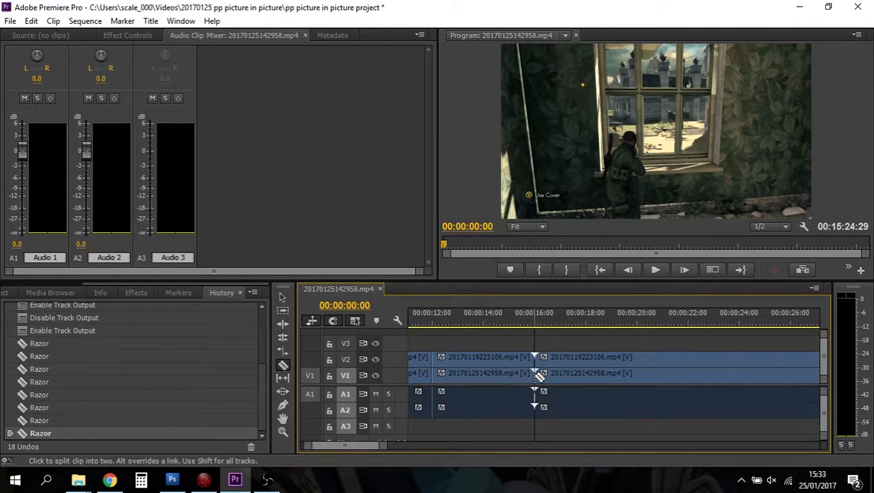
key("z")
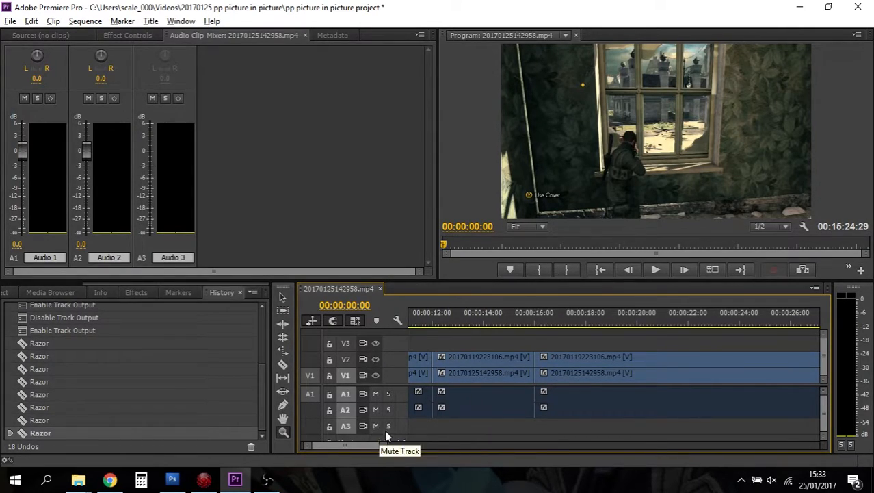
left_click(439, 427, "alt")
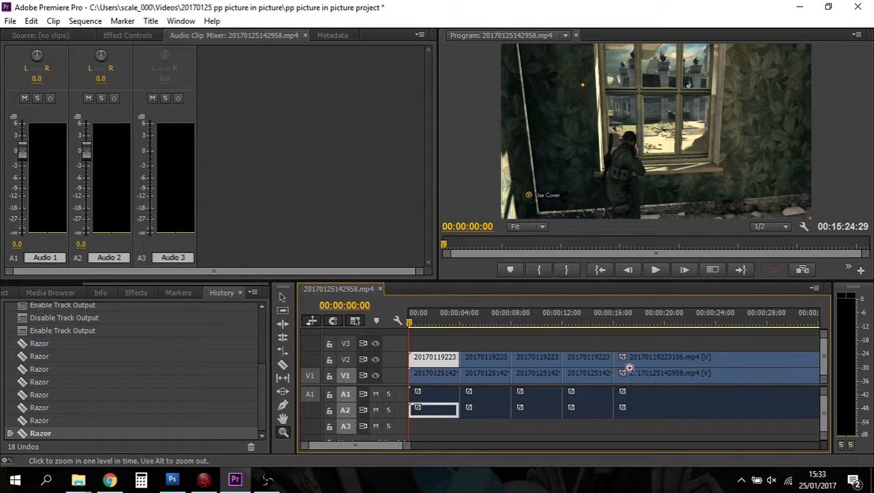
key("c")
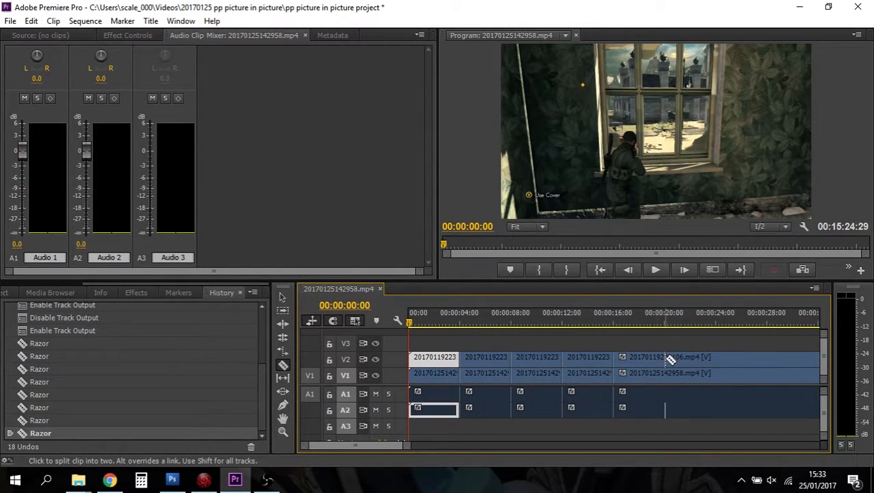
left_click(666, 357)
left_click(668, 374)
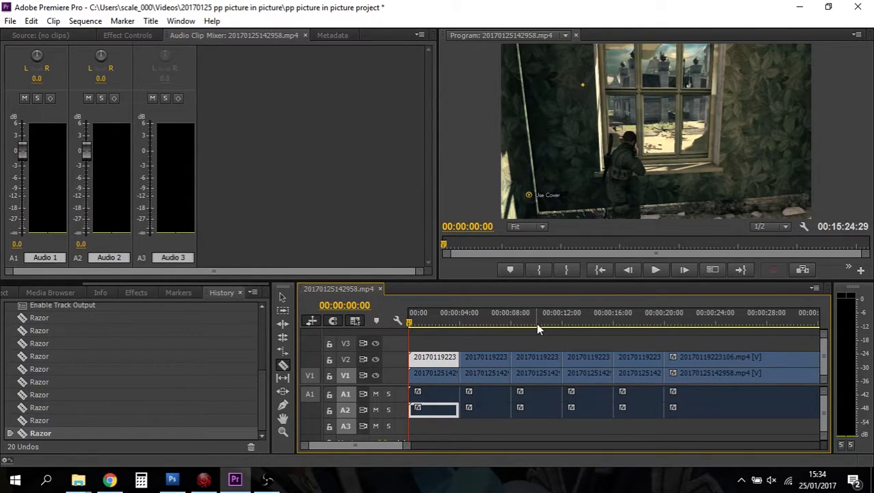
Step: Delete the V2 segments starting at 0, 8 and 16 seconds and the V1 segments starting at 4 and 12 seconds
key("v")
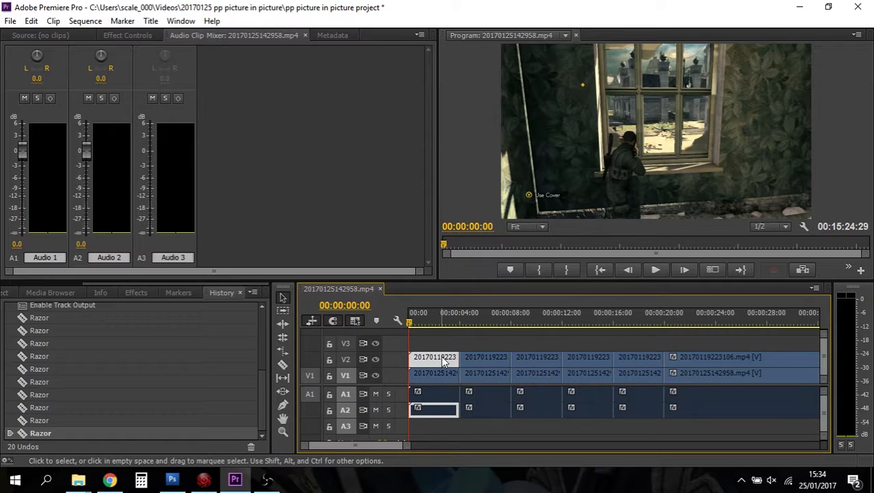
key("Delete")
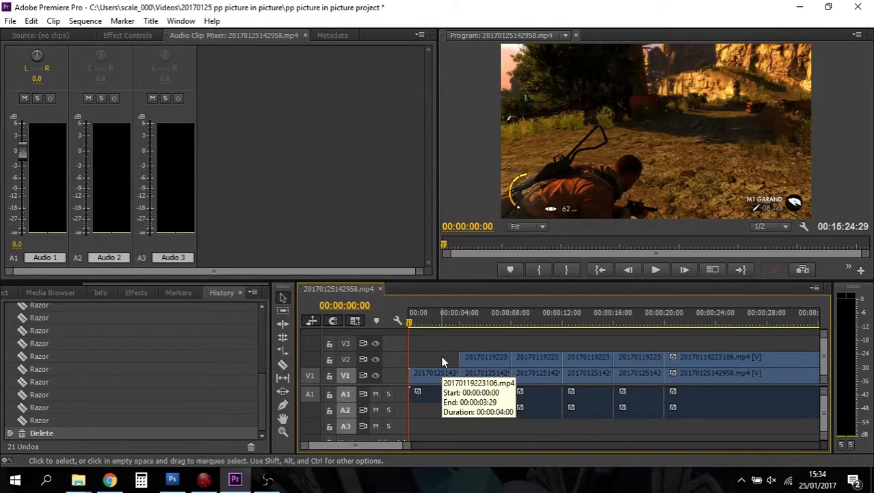
left_click(479, 374)
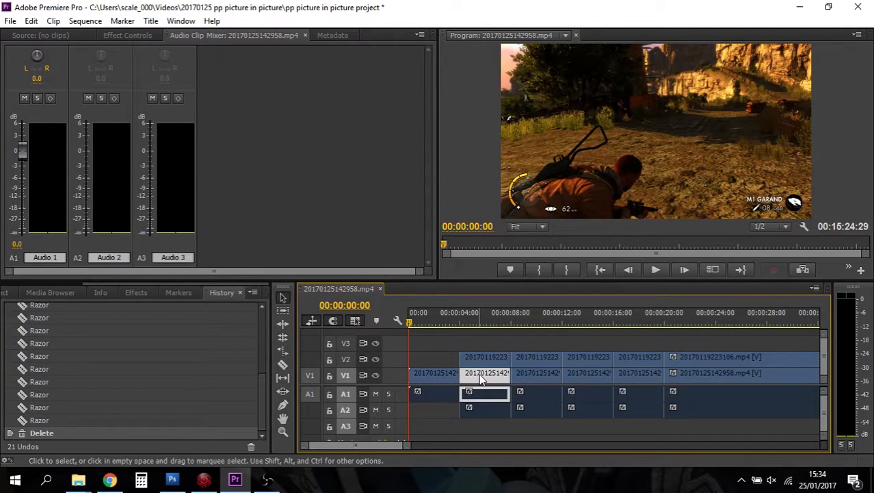
key("Delete")
left_click(539, 356)
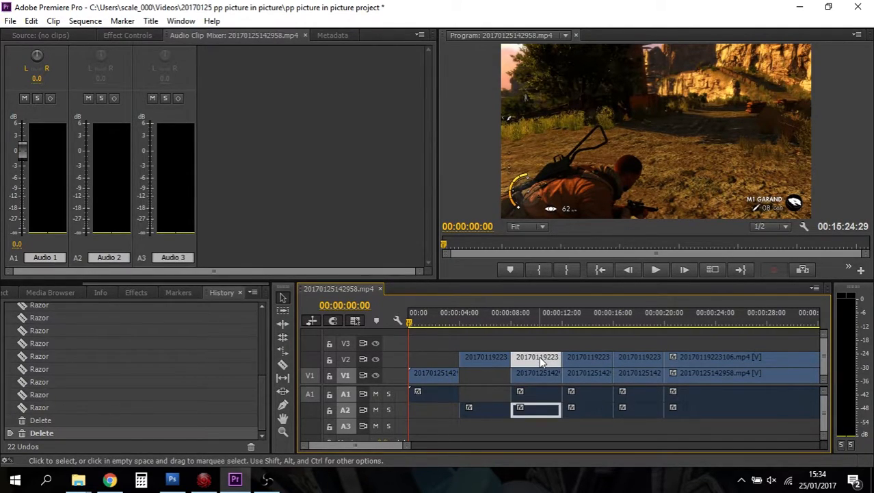
key("Delete")
left_click(589, 375)
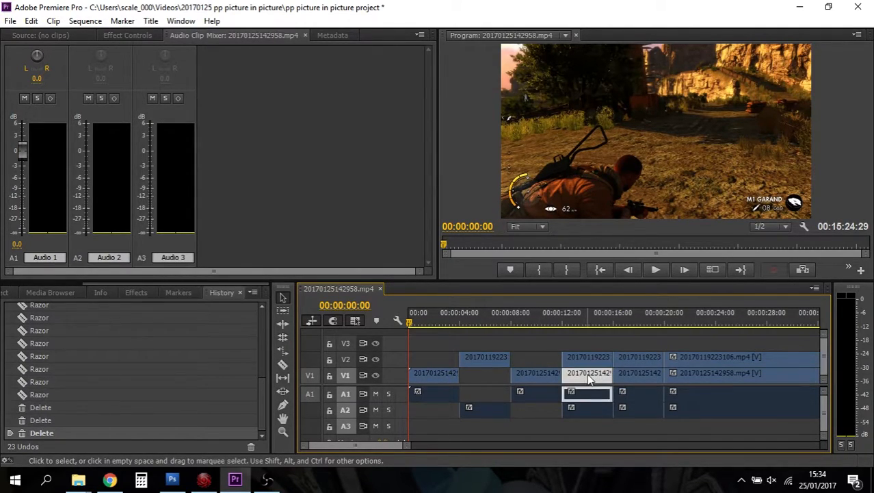
key("Delete")
left_click(640, 362)
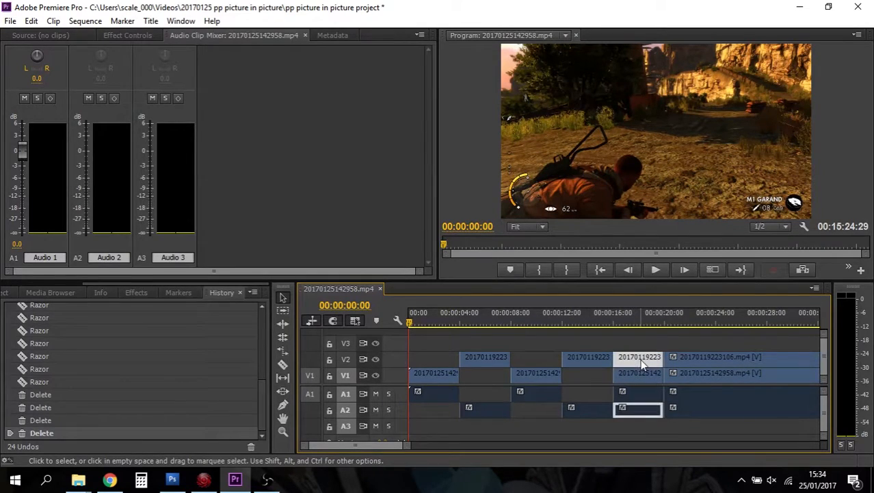
key("Delete")
Step: Play the sequence from its start to check the alternating footage, then return the playhead close to the beginning
left_click_drag(457, 313, 395, 318)
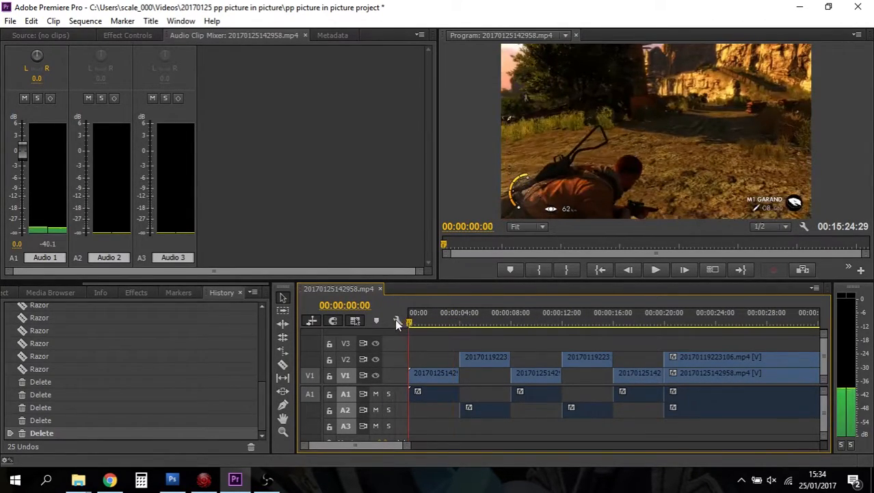
left_click(655, 270)
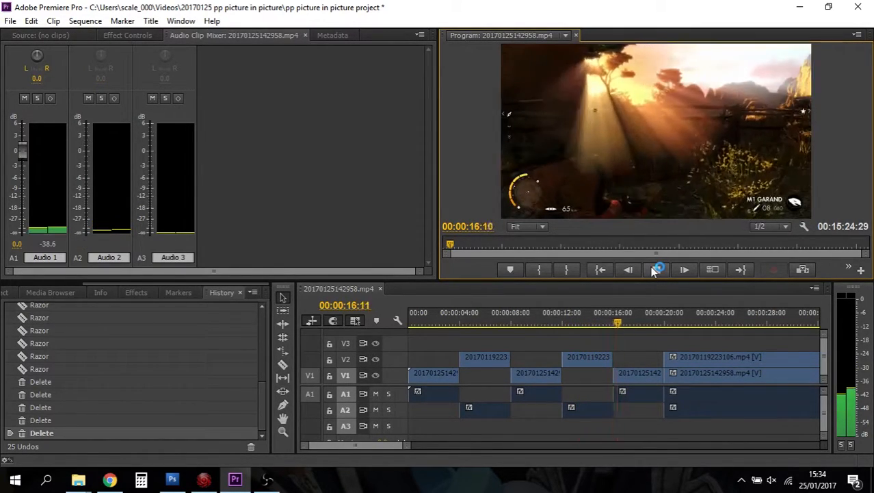
left_click(655, 270)
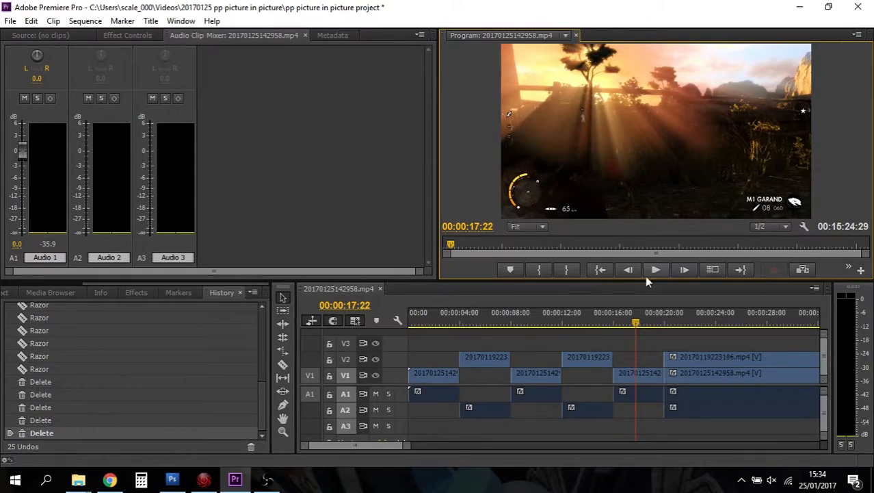
left_click_drag(638, 320, 419, 325)
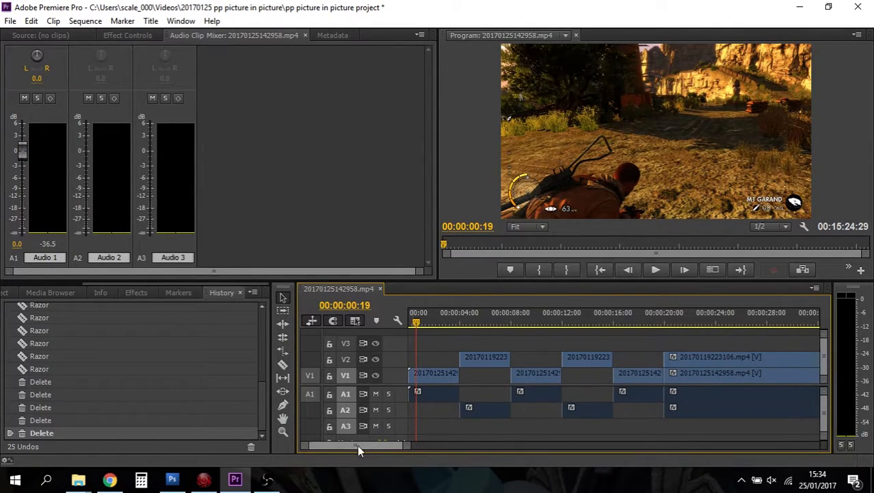
Step: Place the full 20170119223106.mp4 clip on V3 and 20170125142958.mp4 on a new V4 track, both starting at 0 seconds
left_click(2, 293)
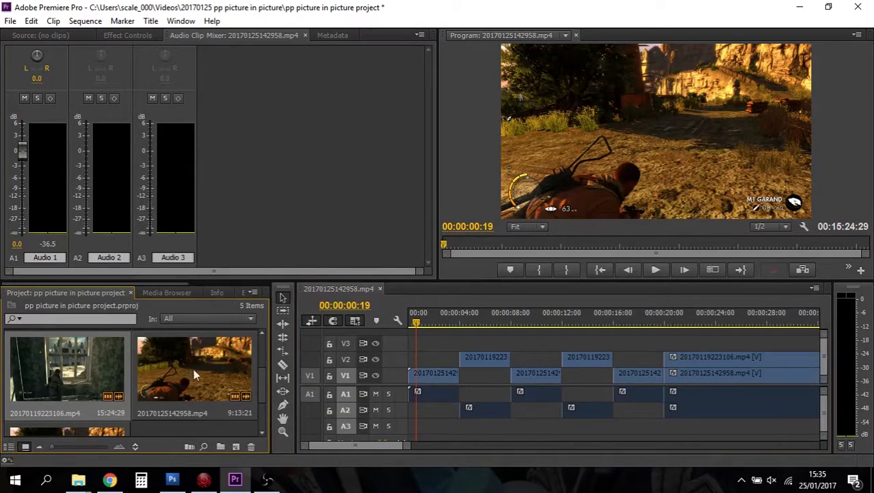
scroll(262, 388, "up", 1)
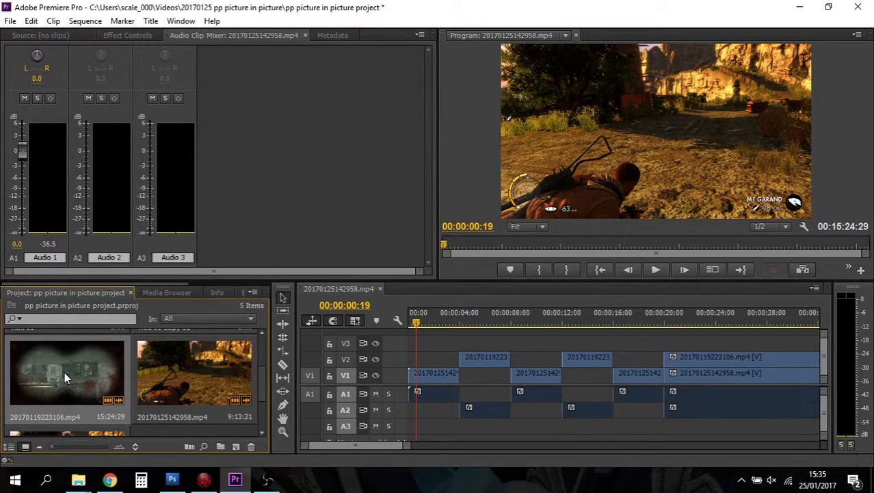
left_click_drag(177, 366, 412, 342)
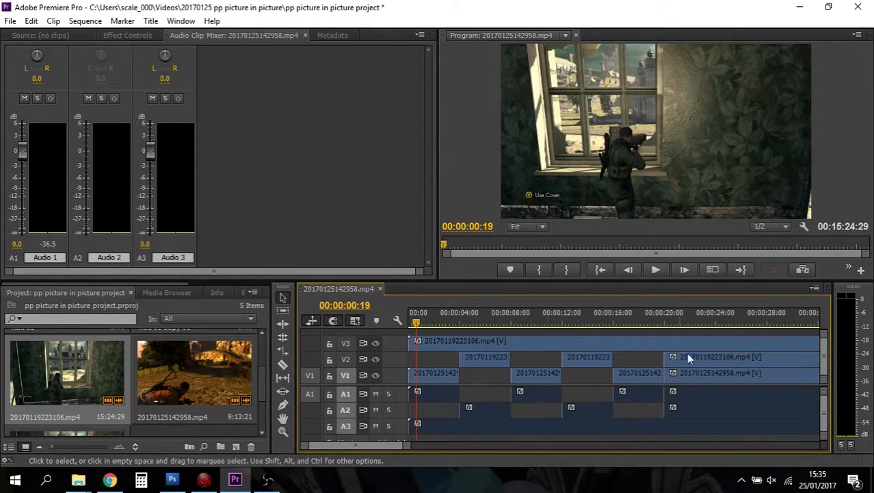
left_click_drag(825, 362, 823, 356)
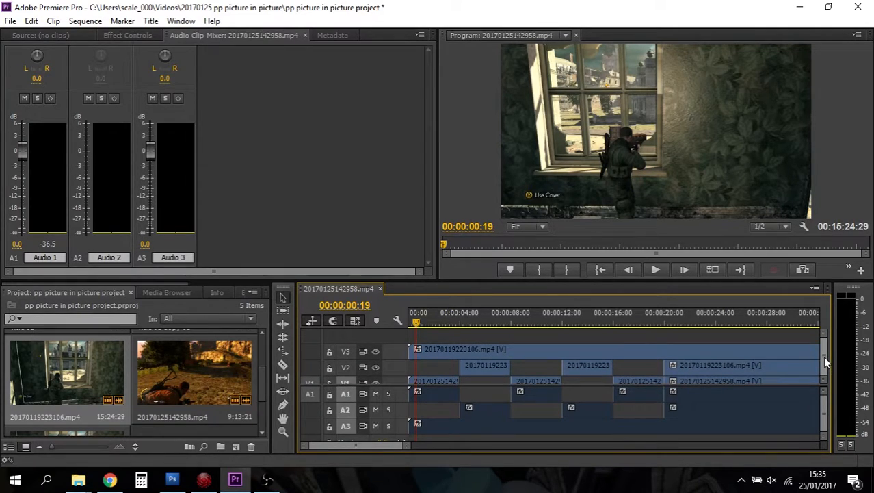
left_click_drag(226, 372, 411, 340)
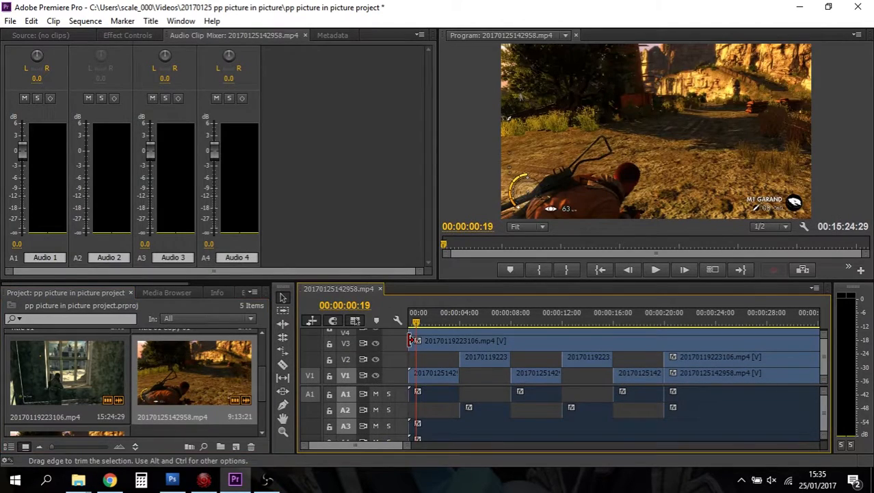
mouse_move(821, 356)
left_mouse_down()
mouse_move(822, 347)
mouse_move(822, 355)
left_mouse_up()
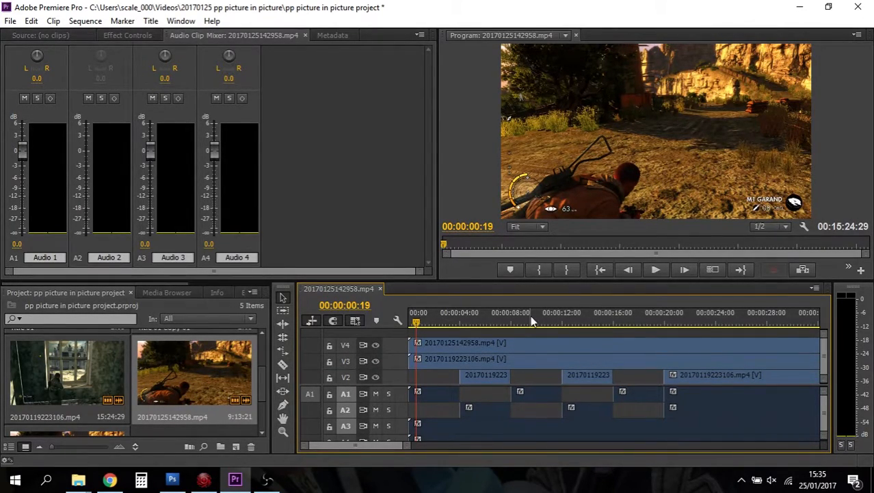
Step: Unlink the audio from the full-length clips on V3 and V4
left_click(426, 361)
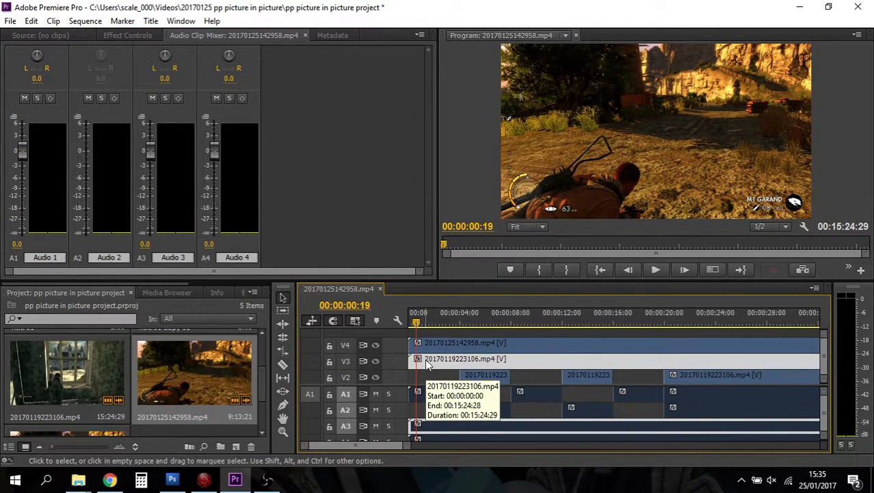
right_click(427, 364)
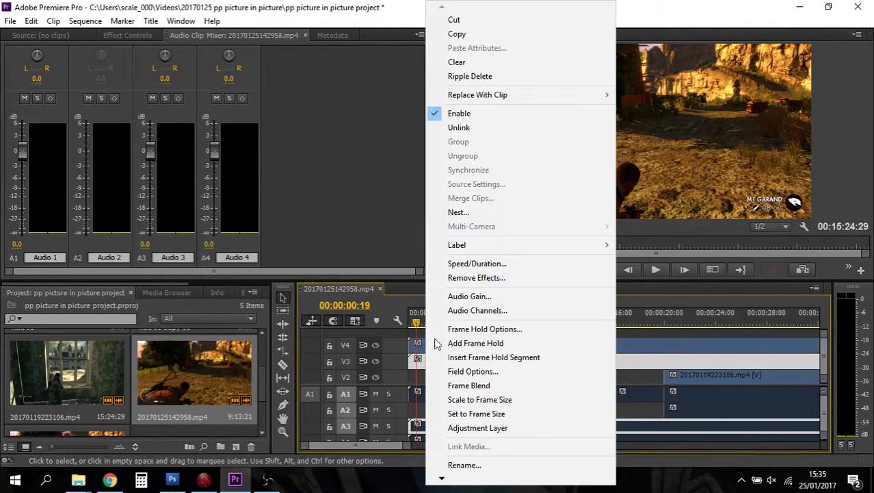
left_click(486, 133)
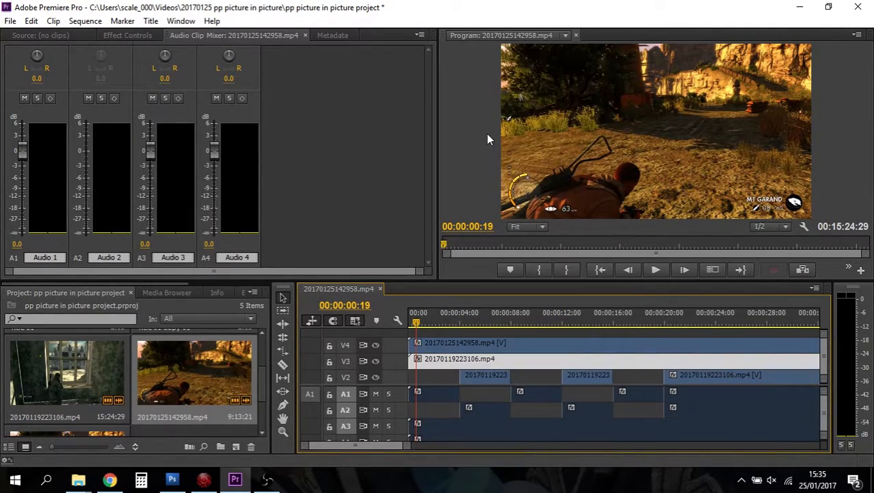
left_click(459, 344)
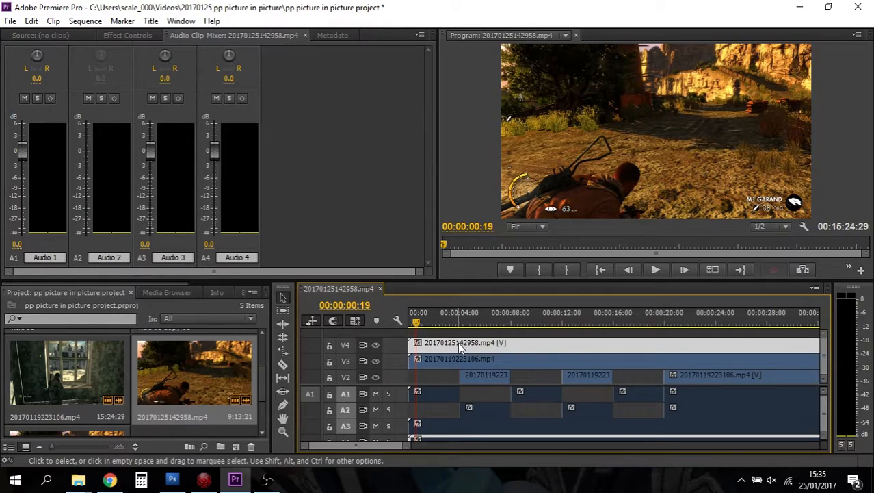
right_click(461, 347)
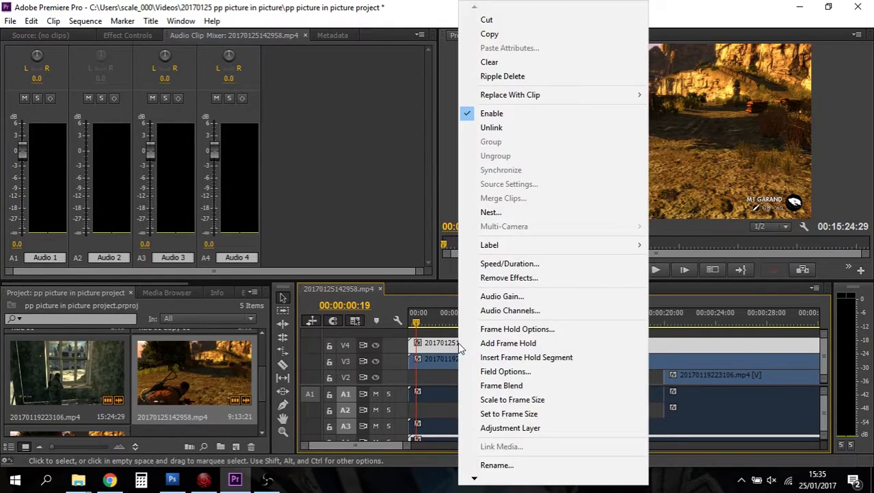
left_click(502, 128)
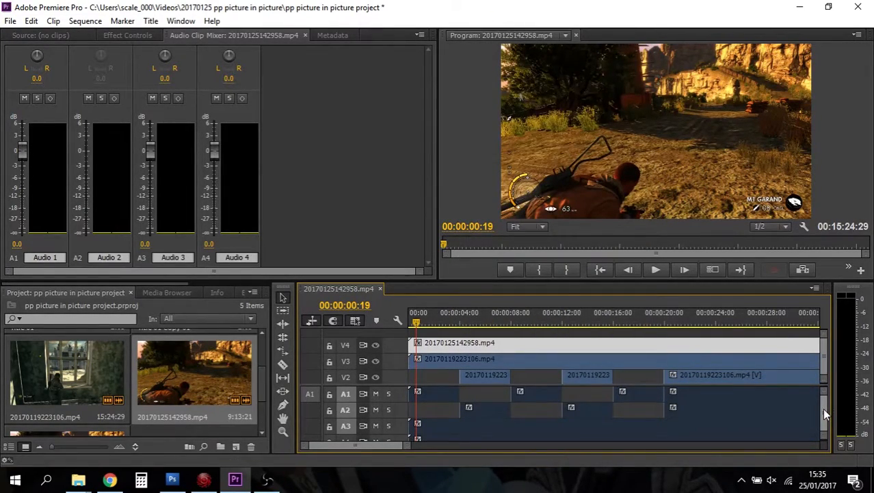
Step: Delete the unlinked audio clips on A4 and A3
scroll(824, 414, "down", 2)
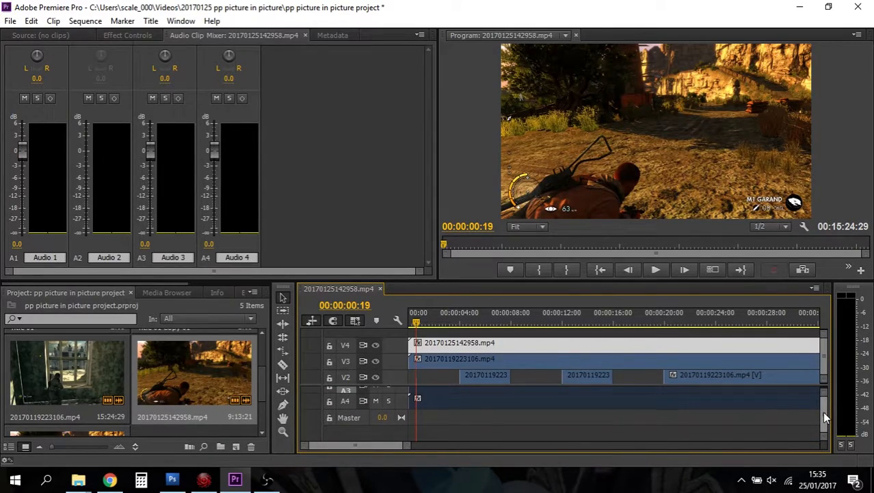
left_click(489, 405)
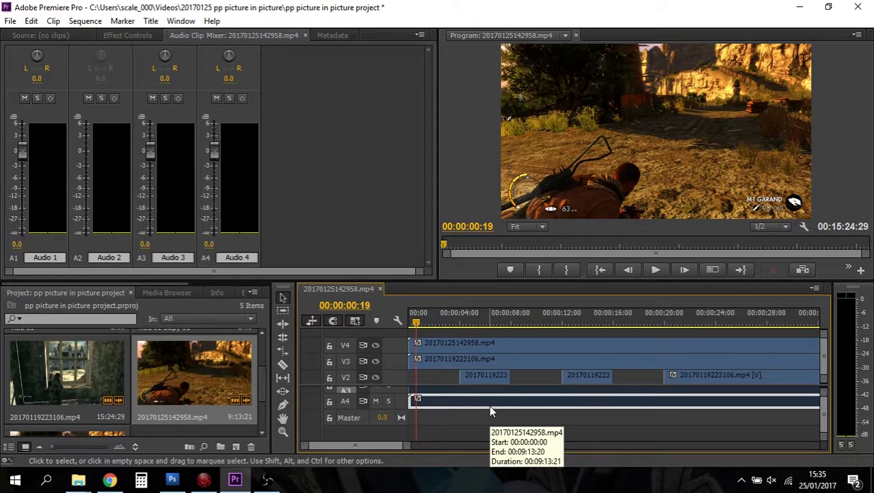
key("Delete")
left_click(474, 391)
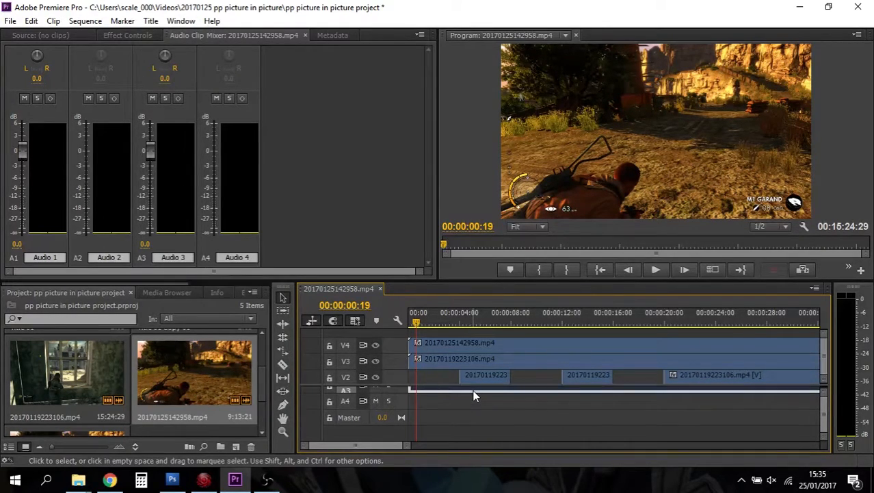
key("Delete")
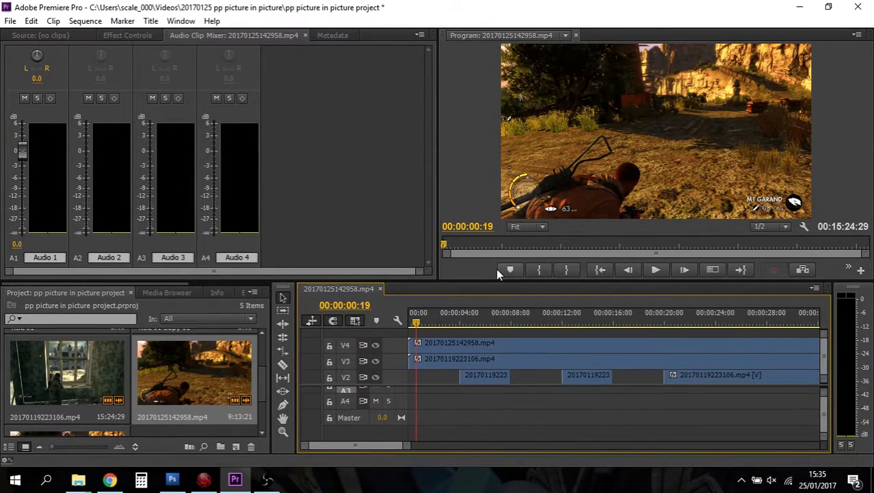
Step: Enlarge the timeline area to show all video and audio tracks, and return the playhead to 00:00:00:00
left_click_drag(495, 279, 495, 251)
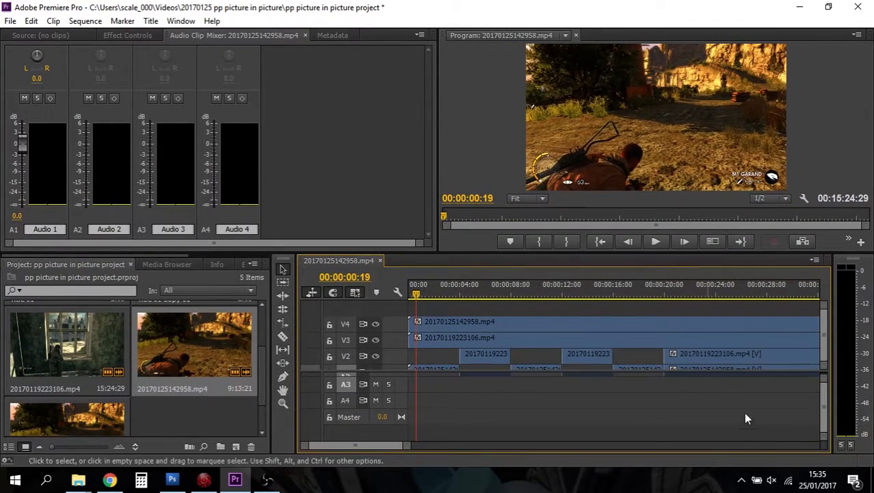
scroll(821, 416, "up", 2)
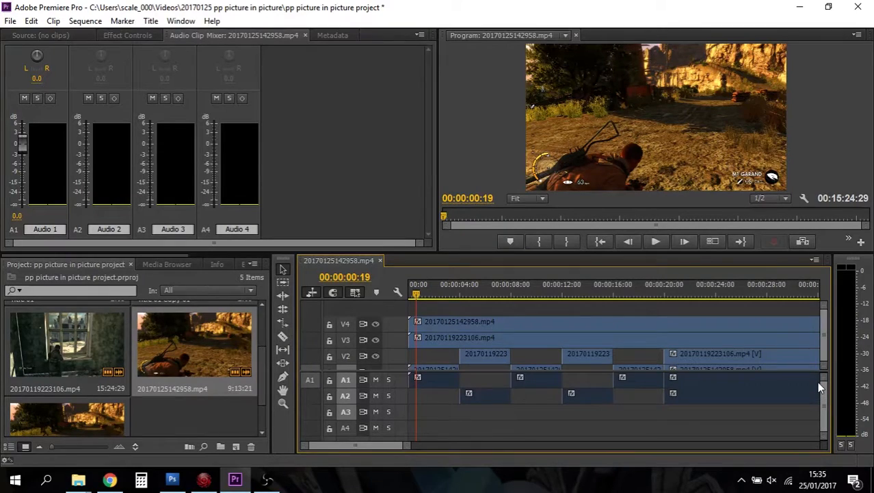
scroll(823, 331, "down", 1)
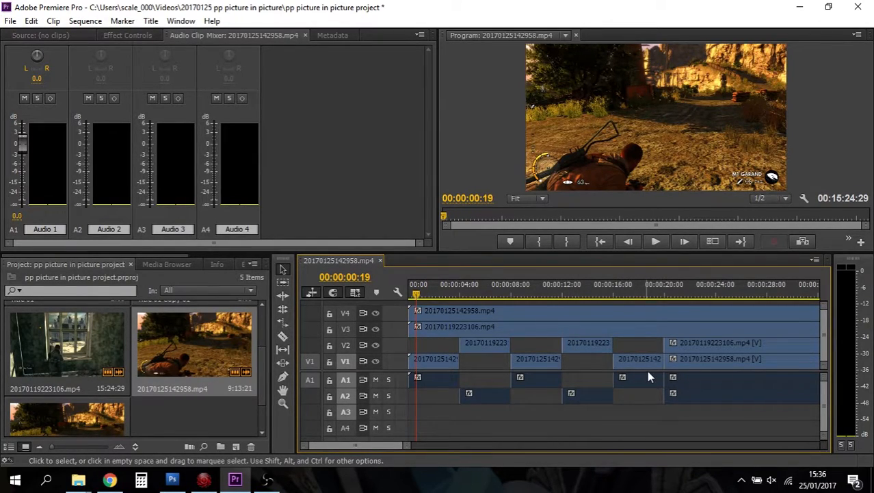
left_click_drag(416, 293, 405, 291)
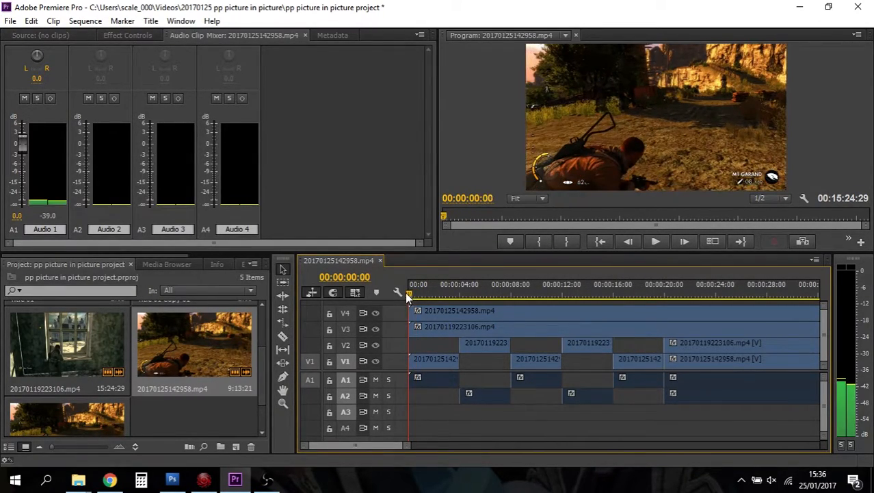
Step: Scale the V4 clip down to about 42% and place it in the upper-right corner of the video frame
left_click(456, 312)
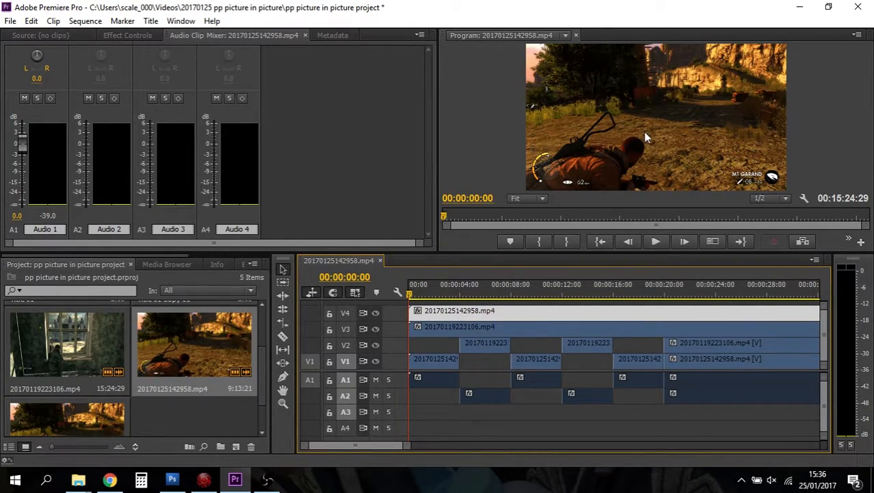
left_click(643, 111)
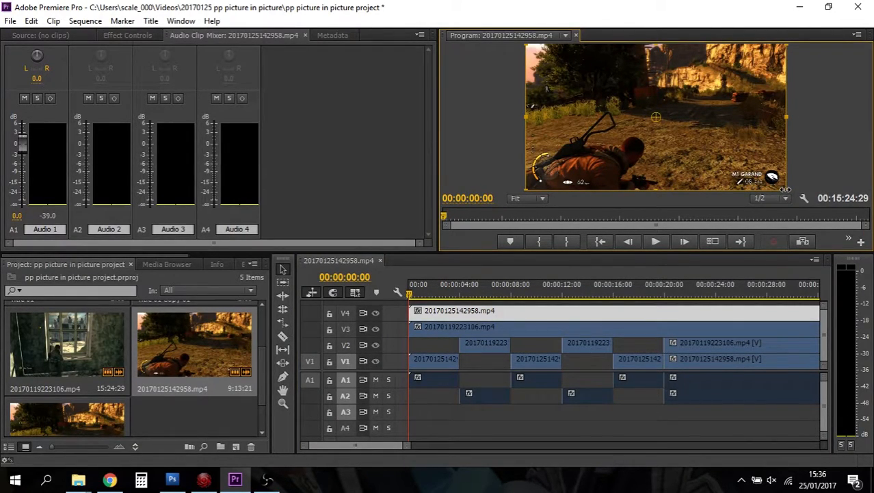
left_click_drag(787, 190, 738, 97)
left_click_drag(662, 114, 673, 109)
left_click_drag(749, 82, 756, 74)
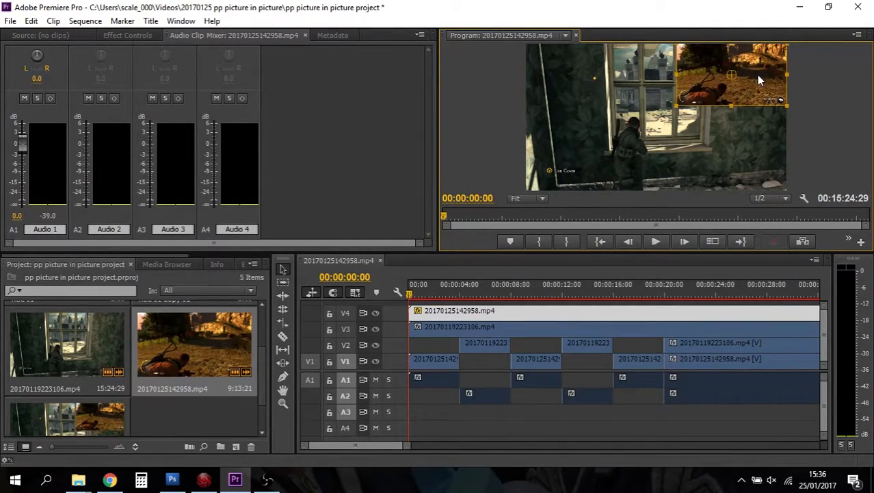
Step: Set the V4 clip's scale to 45 and reposition it to about 990, 159 in the upper-right corner of the frame
left_click(132, 32)
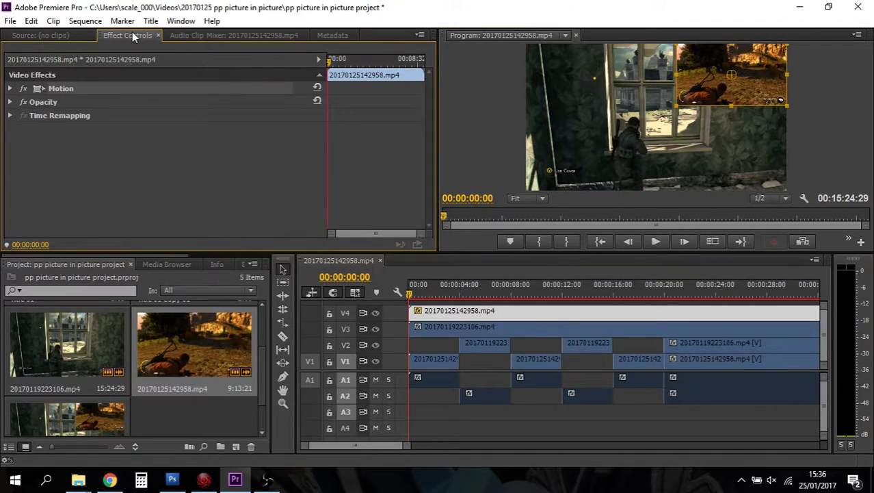
left_click(11, 89)
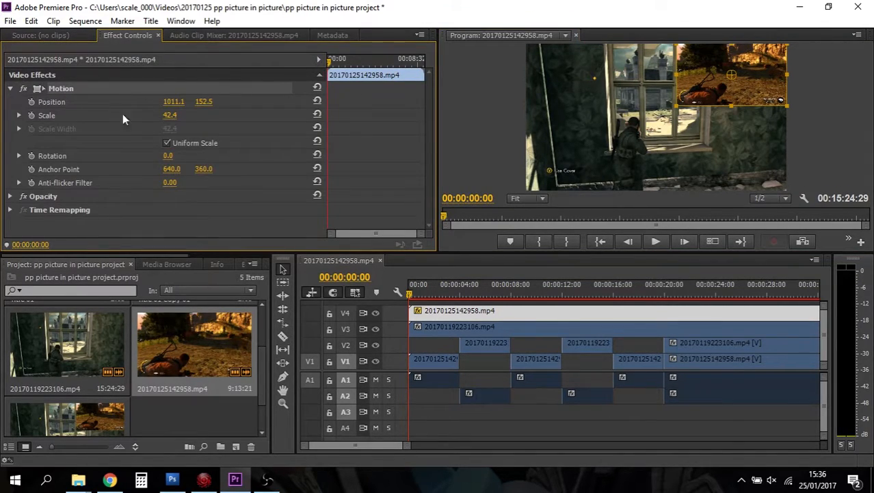
left_click_drag(171, 119, 175, 117)
left_click(167, 118)
type("45")
key("Return")
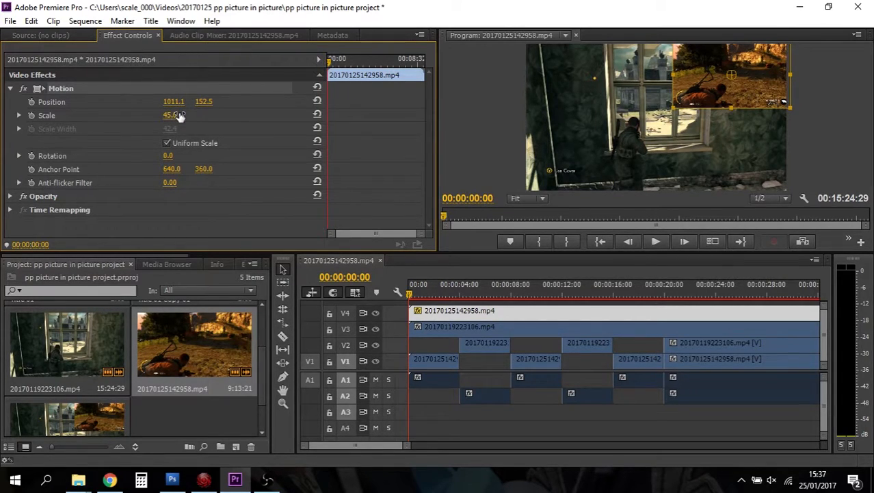
left_click_drag(173, 103, 156, 102)
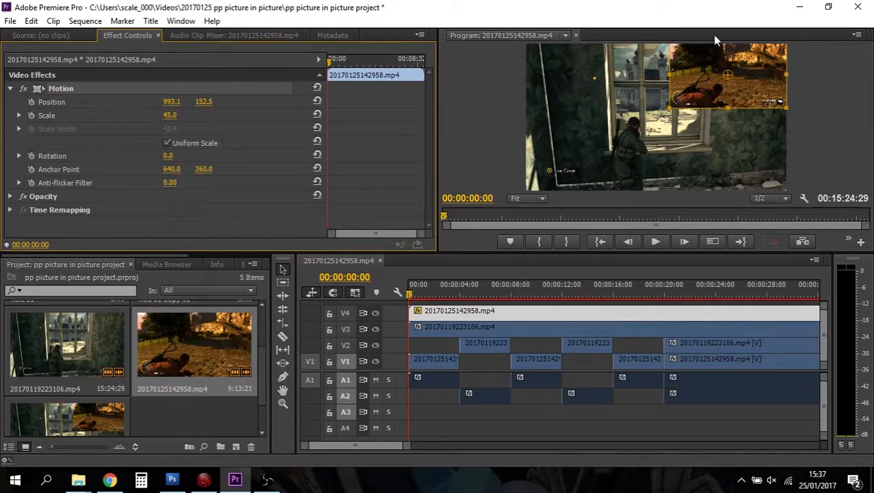
left_click_drag(719, 80, 722, 85)
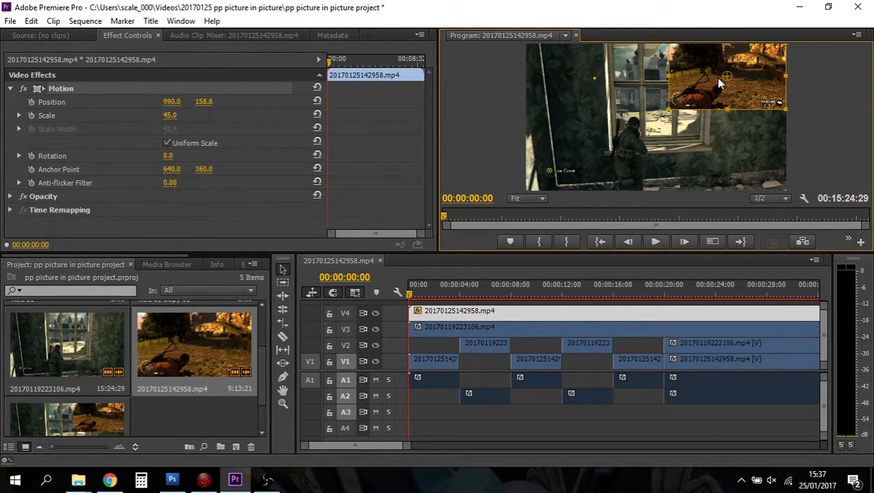
Step: Hide track V4, shrink the V3 clip to inset size in the upper-right corner of the frame, and show V4 again
left_click(451, 327)
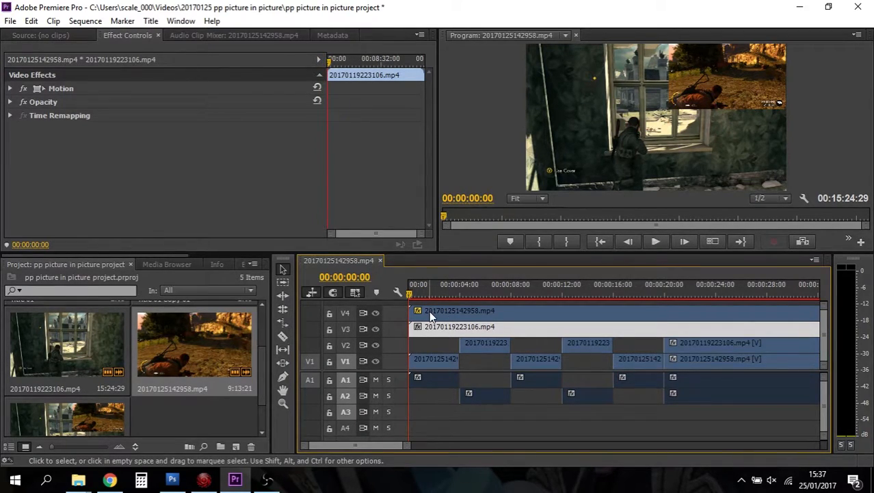
left_click(376, 313)
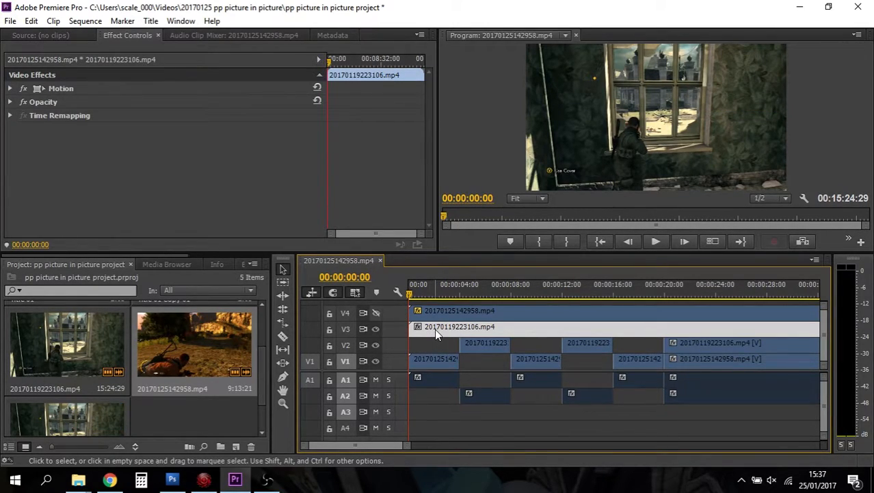
left_click(674, 126)
left_click_drag(787, 186, 757, 92)
left_click(375, 313)
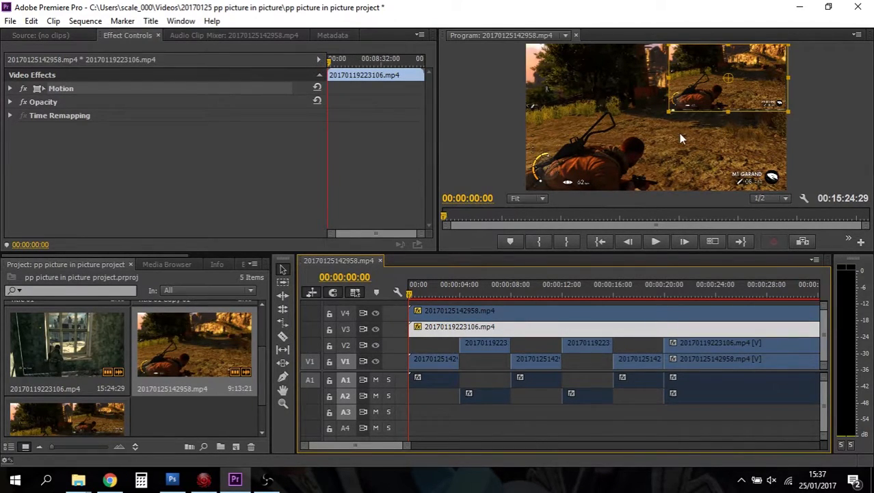
Step: Nudge the V3 inset into alignment with the V4 inset, toggling V4's visibility to compare them
mouse_move(736, 72)
left_mouse_down()
mouse_move(732, 81)
mouse_move(734, 70)
left_mouse_up()
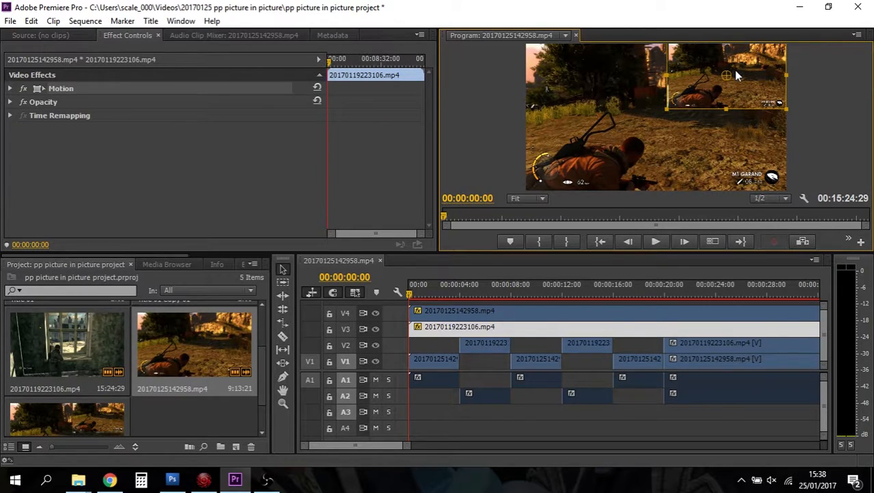
left_click(375, 313)
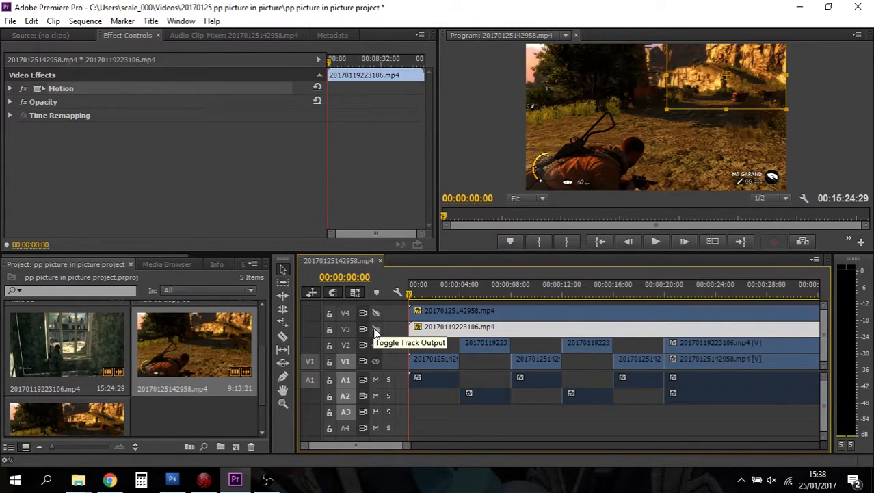
left_click(376, 313)
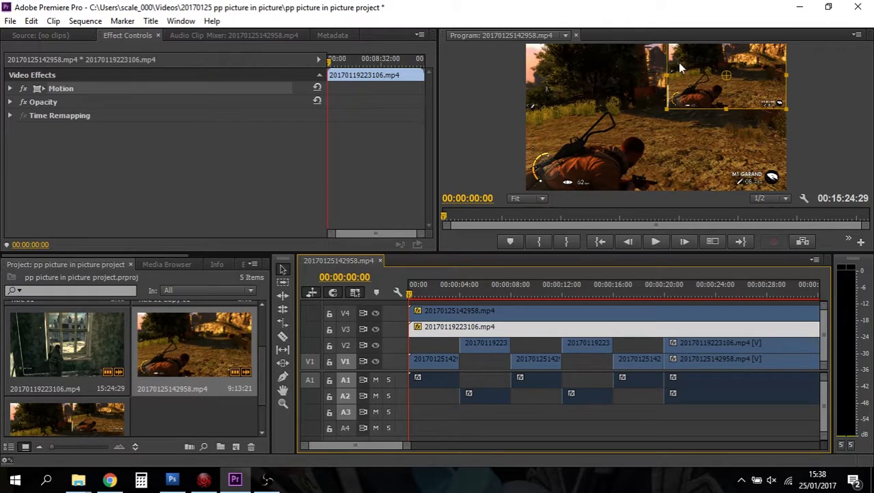
left_click_drag(704, 70, 706, 70)
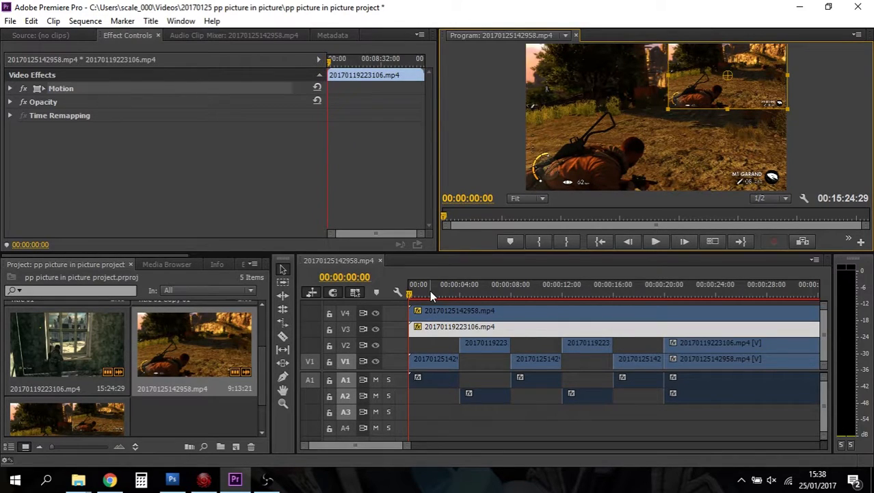
Step: Scrub through the first four seconds of the sequence to check which clip shows as the inset
left_click(409, 294)
left_click_drag(410, 294, 450, 293)
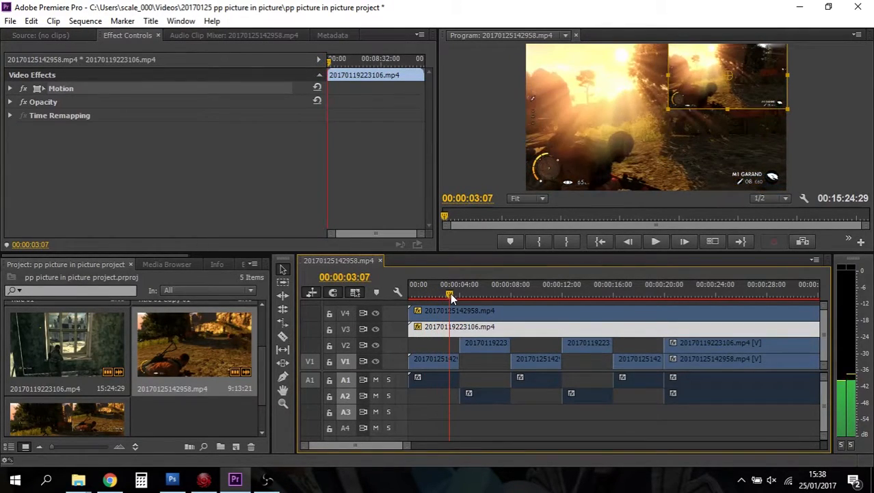
left_click(453, 312)
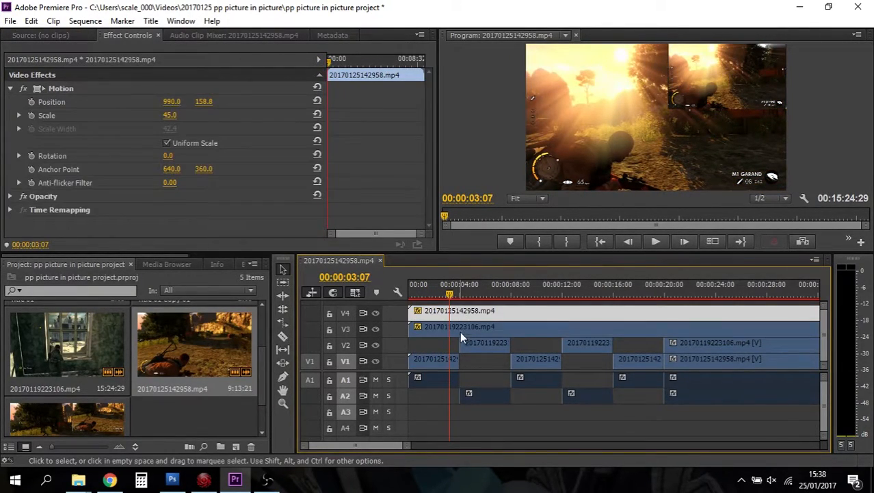
left_click_drag(450, 294, 442, 294)
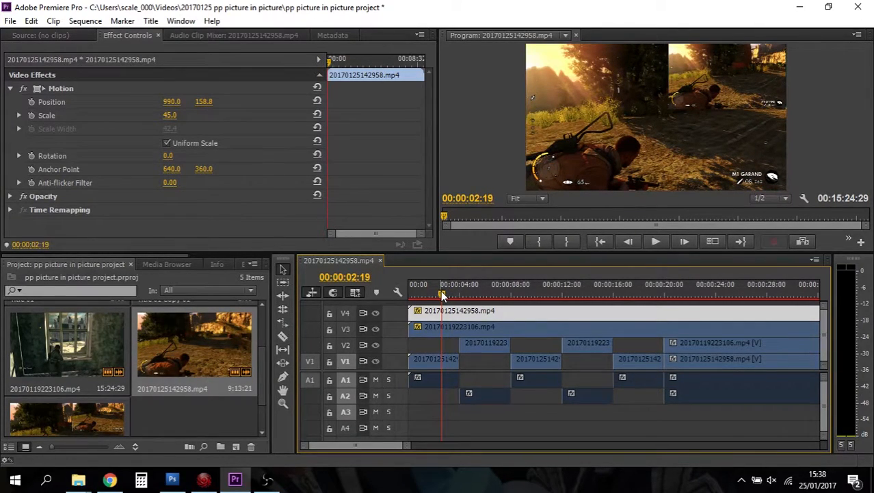
Step: Razor the V4 and V3 clips at the 4, 8, 12, 16 and 20 second edit points of the tracks below
key("c")
left_click(460, 310, "shift")
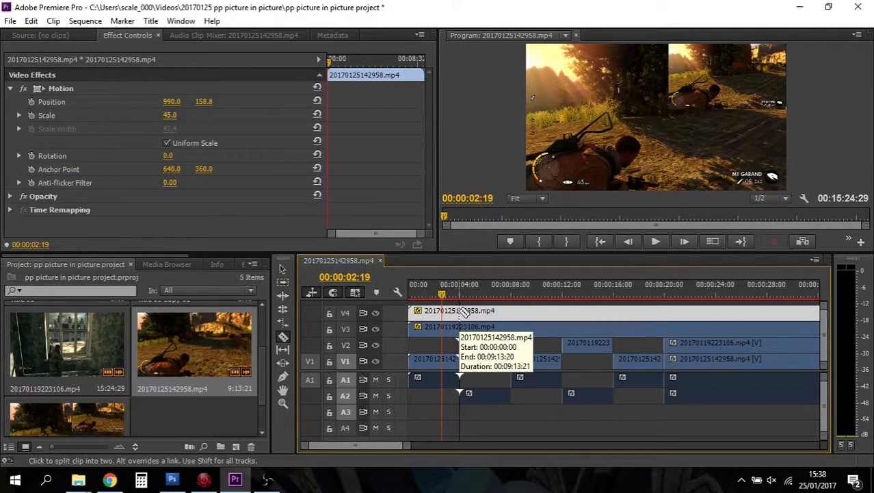
left_click(462, 311)
left_click(462, 332)
left_click(512, 313, "shift")
left_click(513, 311)
left_click(514, 327)
left_click(563, 311)
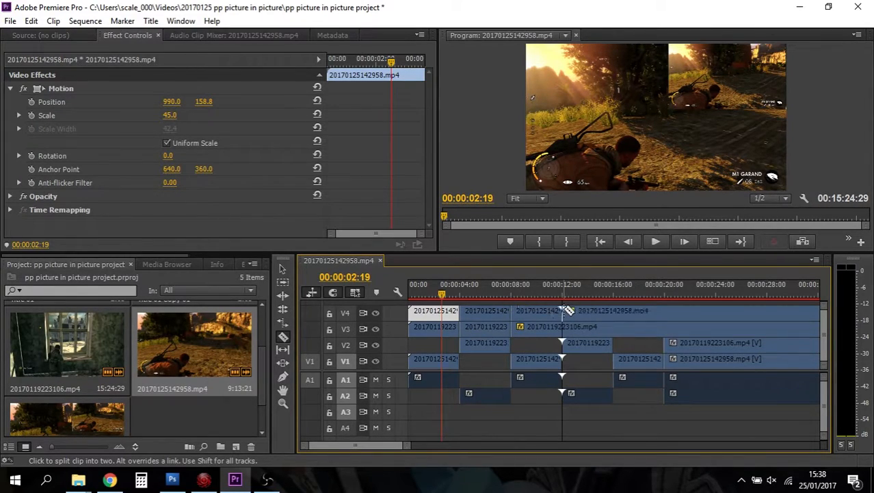
left_click(563, 327)
left_click(614, 313, "shift")
left_click(614, 312)
left_click(614, 327)
left_click(665, 312, "shift")
left_click(666, 312)
left_click(666, 328)
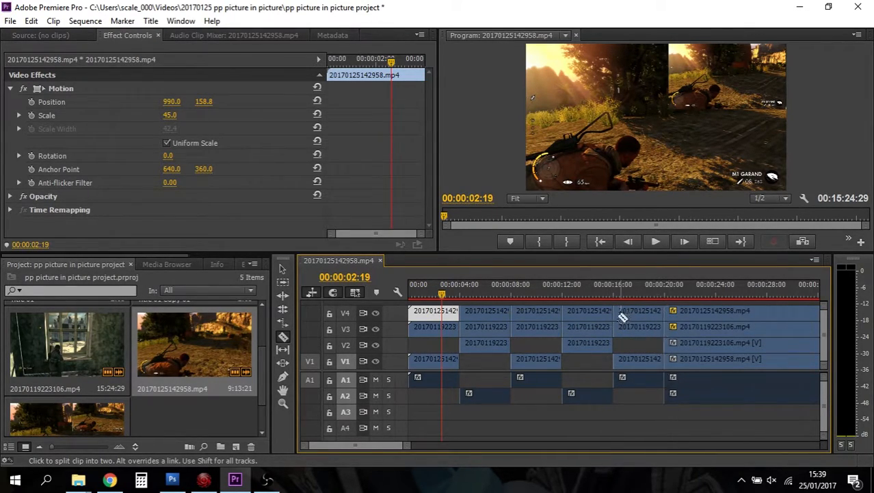
key("v")
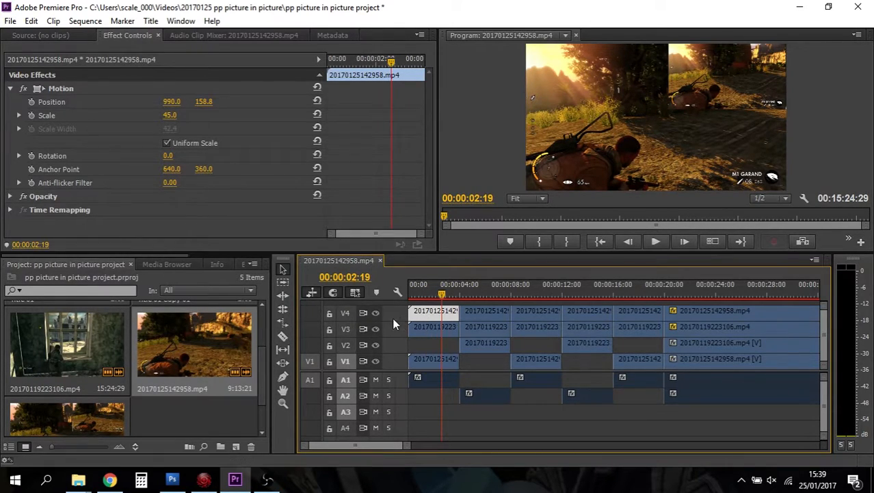
Step: Delete the first, third and fifth four-second segments on V4 and the second and fourth segments on V3
left_click(374, 313)
left_click(374, 313)
key("Delete")
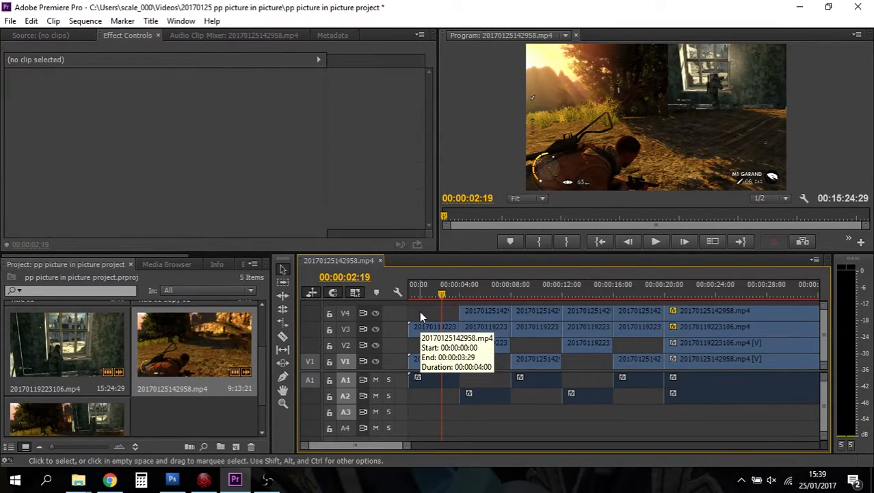
left_click(479, 327)
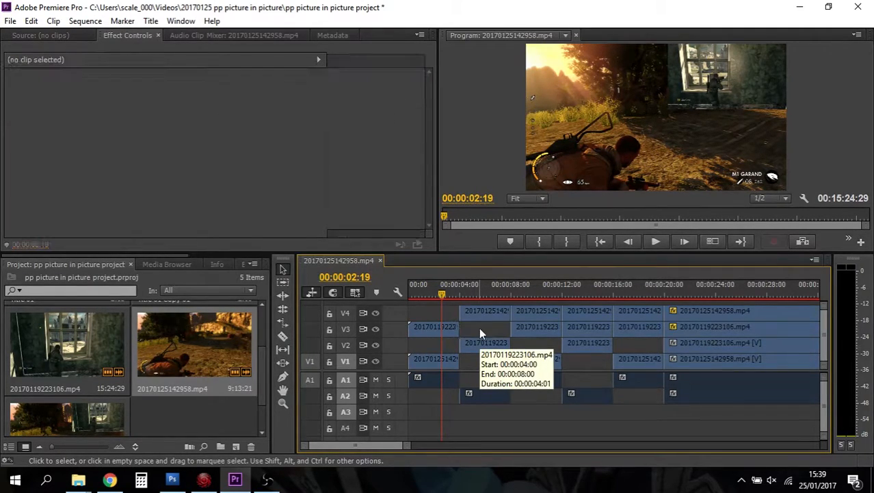
left_click(537, 314)
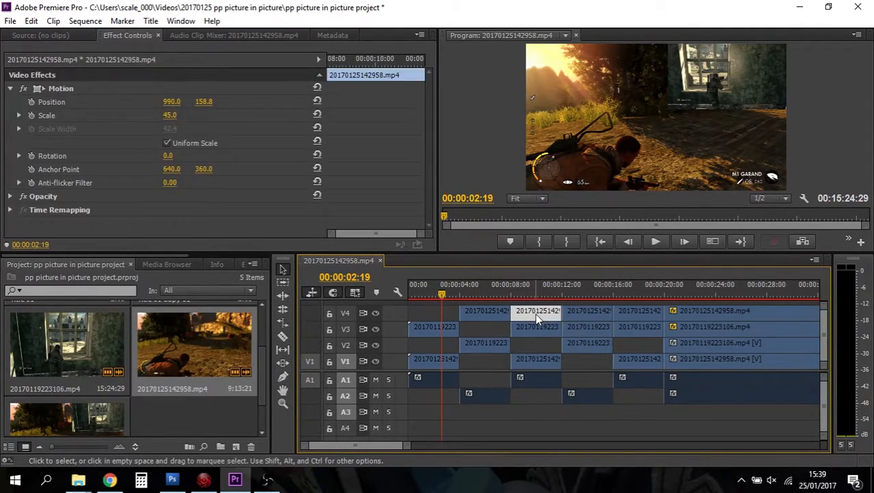
key("Delete")
left_click(591, 328)
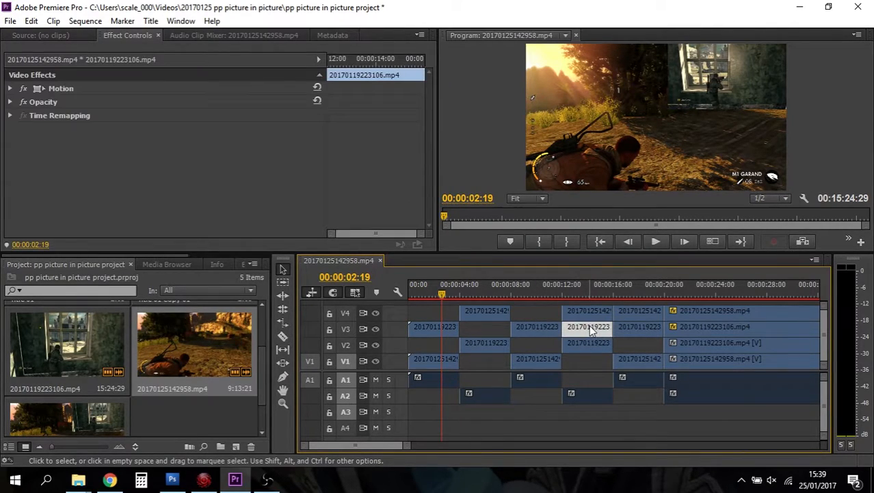
key("Delete")
left_click(638, 309)
key("Delete")
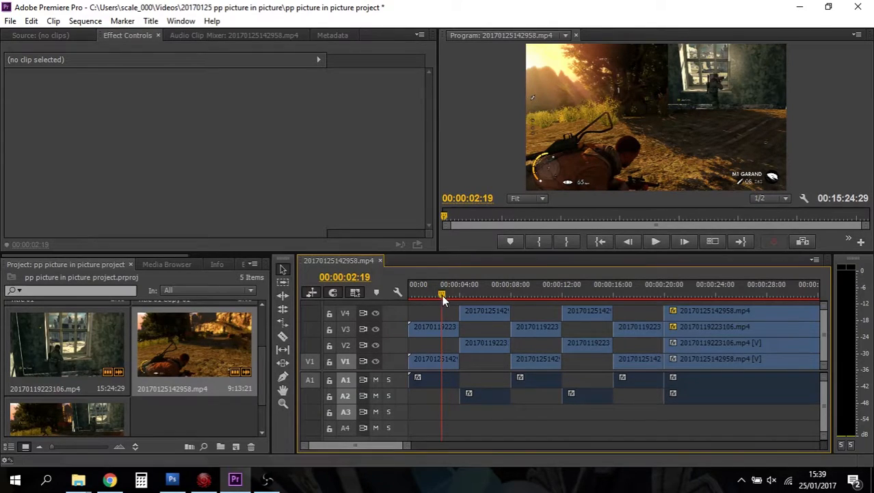
Step: Play the sequence from the start to about 17 seconds to review the alternating picture-in-picture insets
left_click_drag(442, 292, 405, 291)
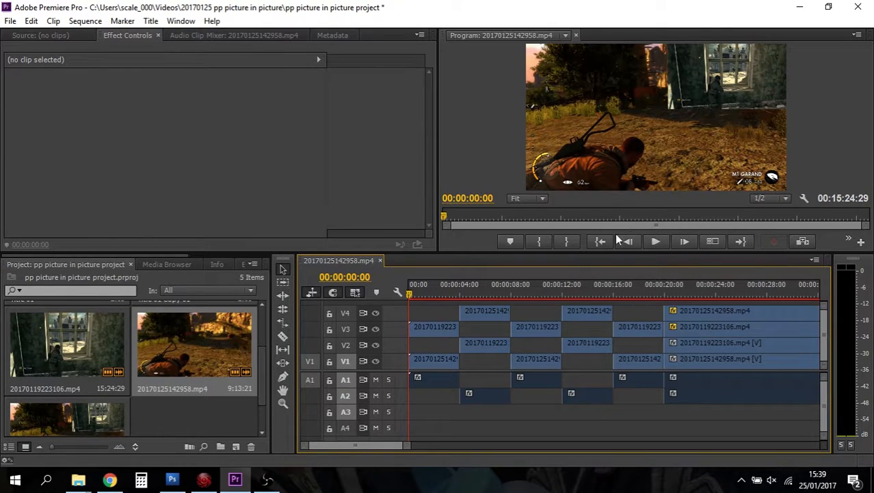
left_click(655, 243)
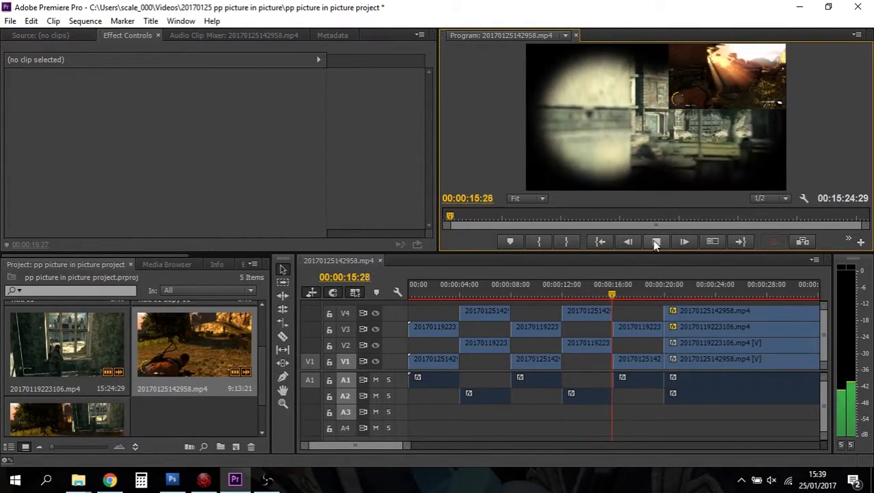
left_click(656, 243)
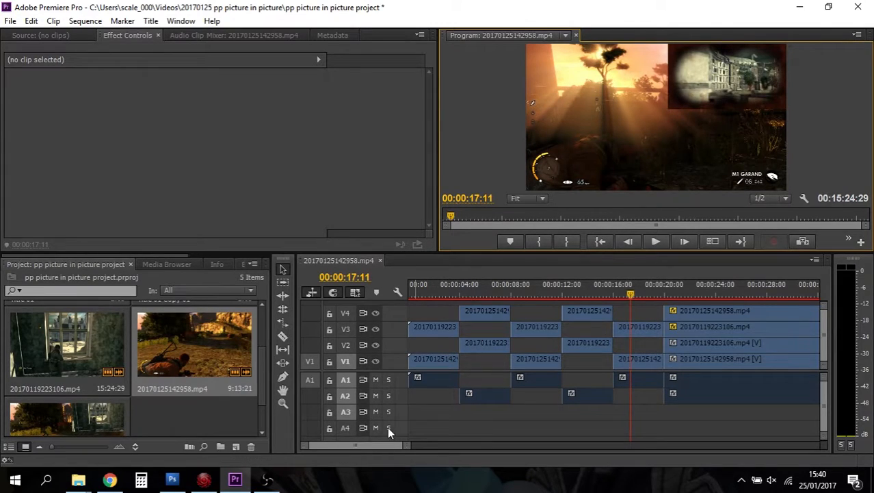
Step: Bring the ZOOM0010wav audio file from the 20170119 sniper v2 review folder onto track A3 at the sequence start
left_click(380, 442)
left_click_drag(381, 444, 374, 445)
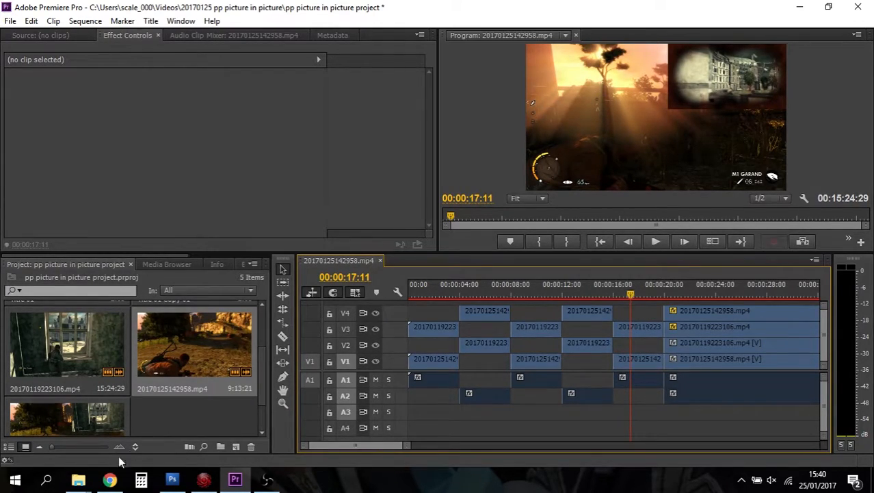
left_click(77, 482)
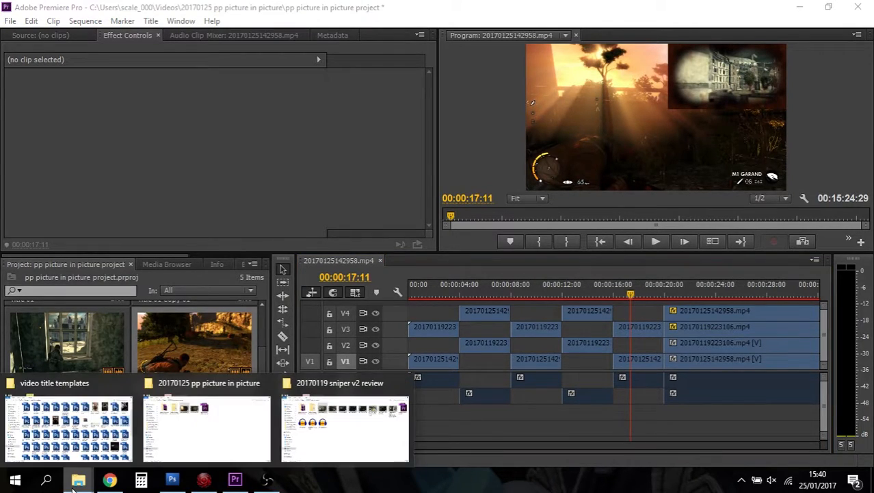
left_click(309, 422)
left_click_drag(213, 198, 407, 417)
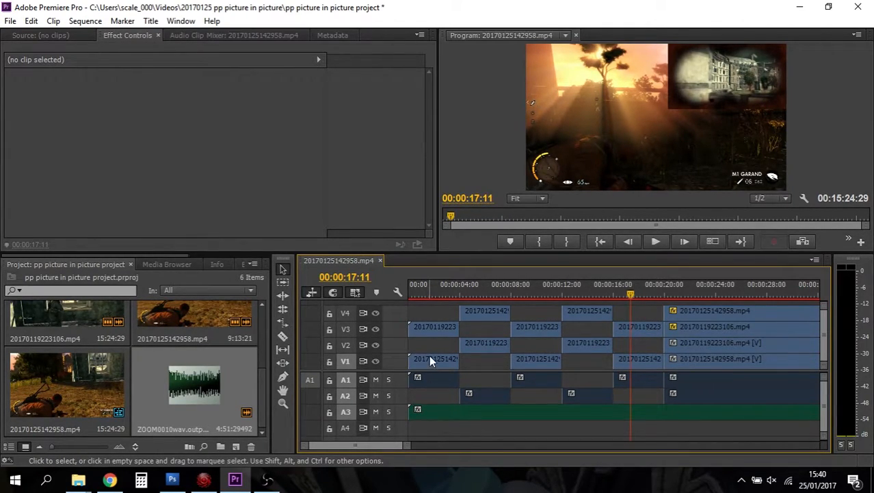
Step: Place the playhead at 00:00:01:18 and show the Audio Clip Mixer for the sequence
left_click(429, 291)
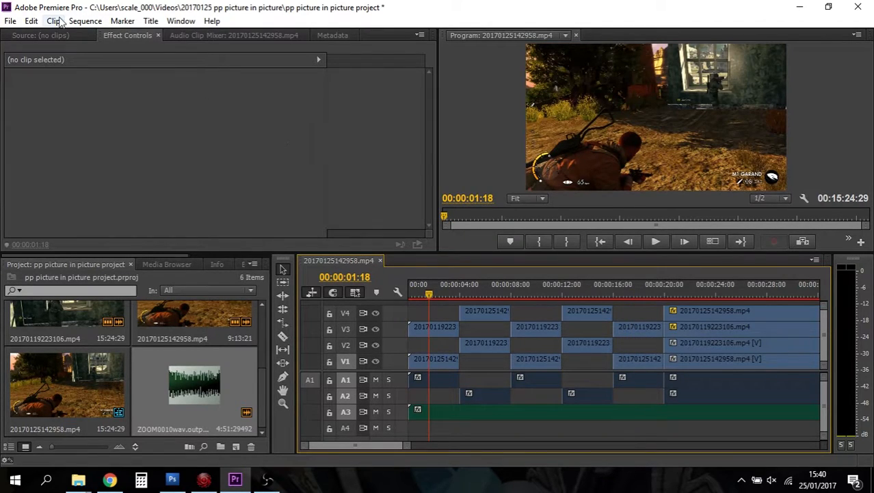
left_click(199, 33)
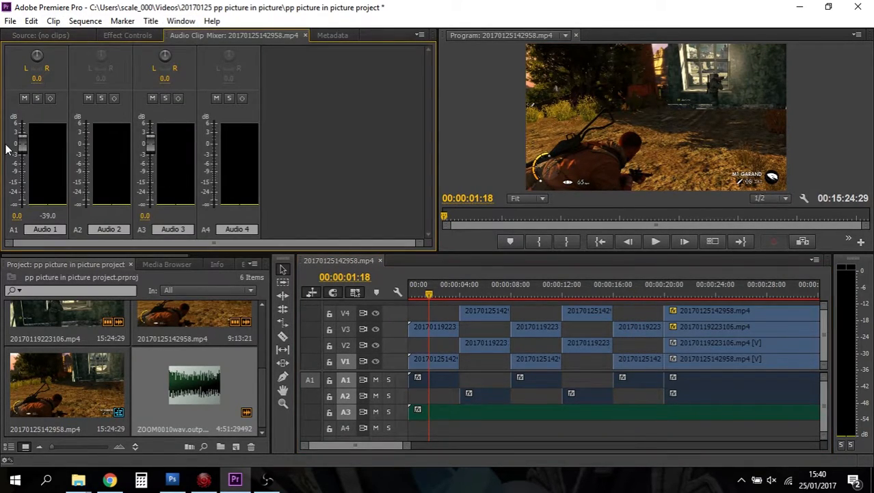